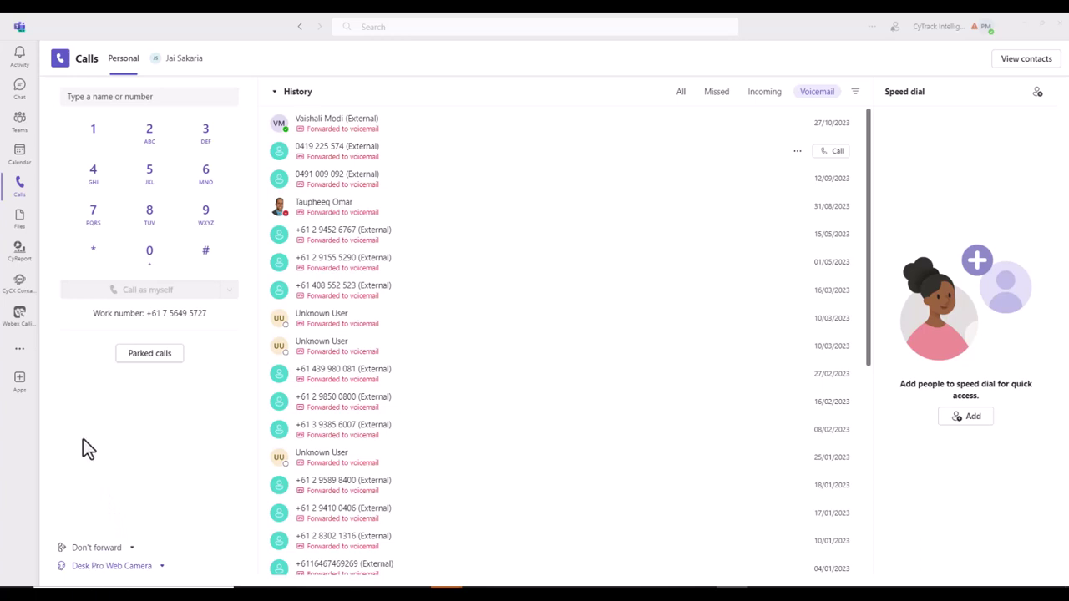
- Open the audio device settings and end the Echo test call
click(100, 568)
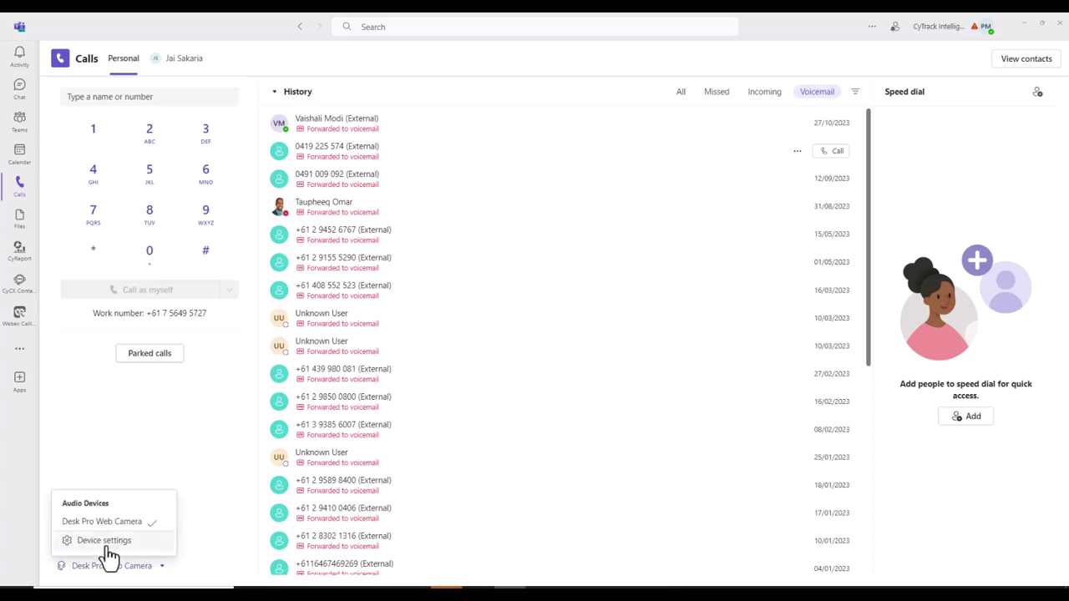
click(108, 545)
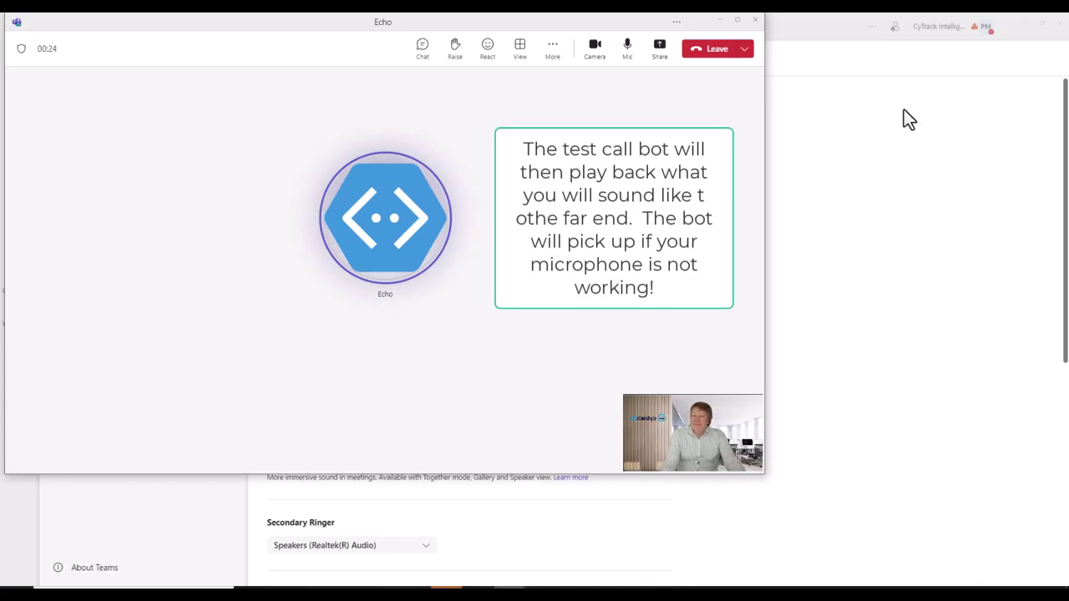
click(716, 47)
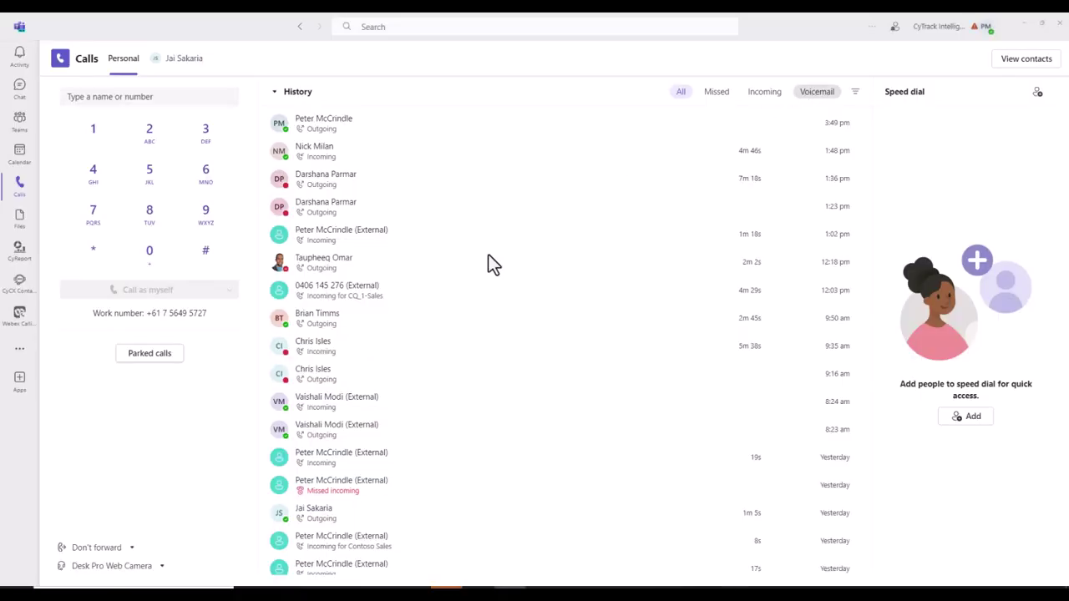
- Filter the call history to voicemails, and open the full call forwarding settings
click(812, 92)
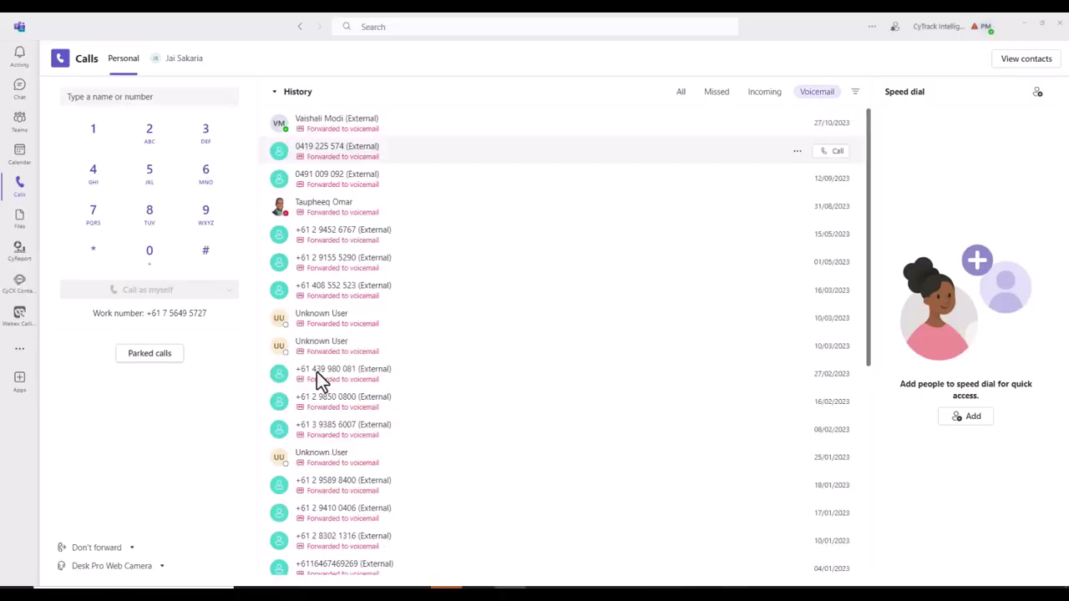
click(132, 550)
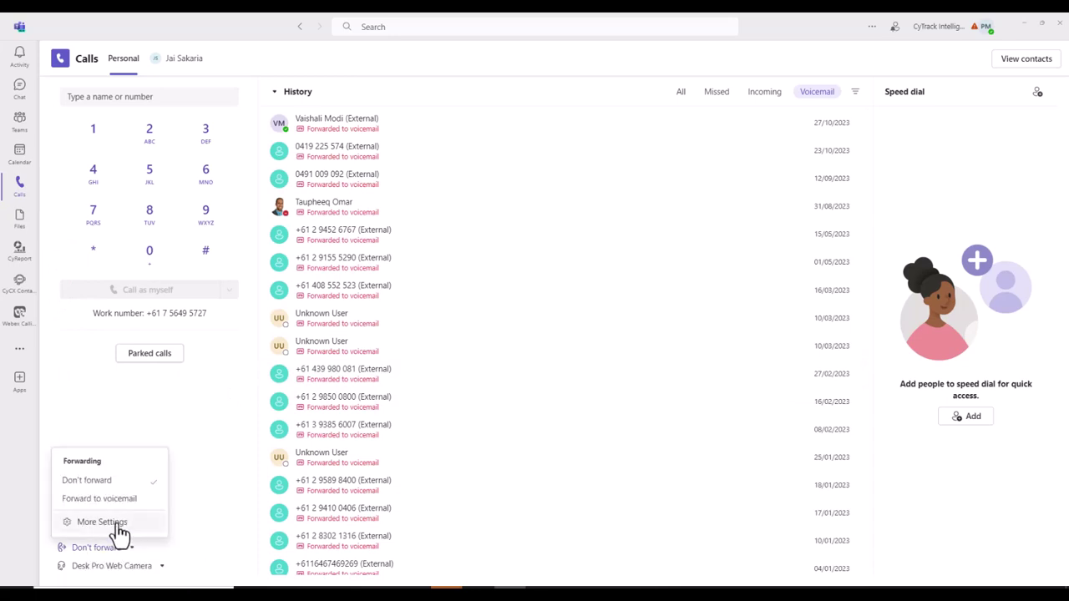
key(Return)
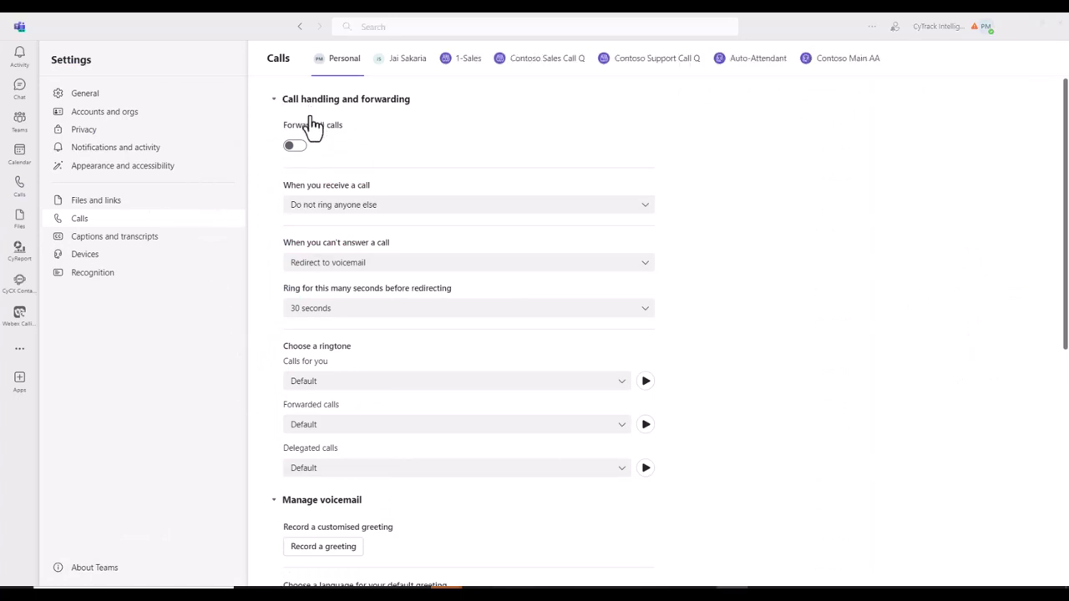
- Try forwarding all calls, switch the forwarding off again, and return to the calls view
click(298, 147)
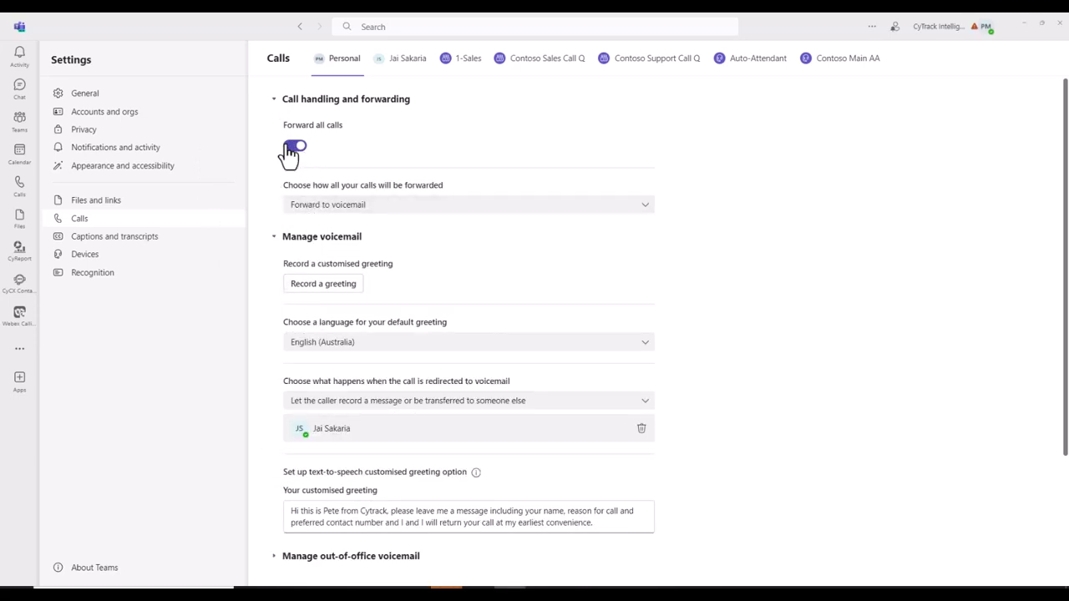
click(292, 148)
click(29, 187)
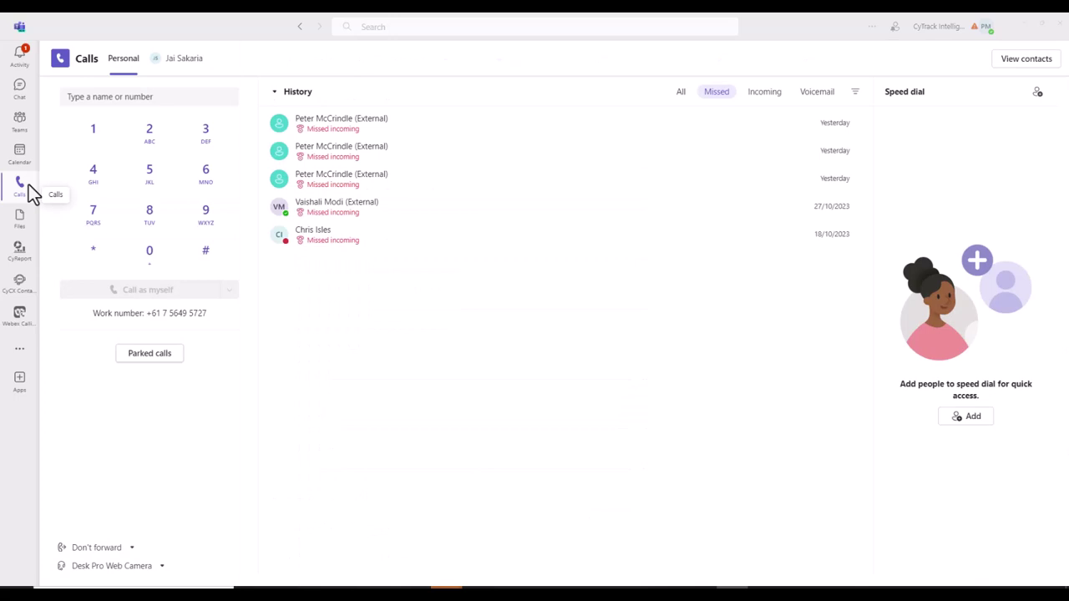
- View the forwarding choices and their additional settings, and return to the calls view
click(132, 553)
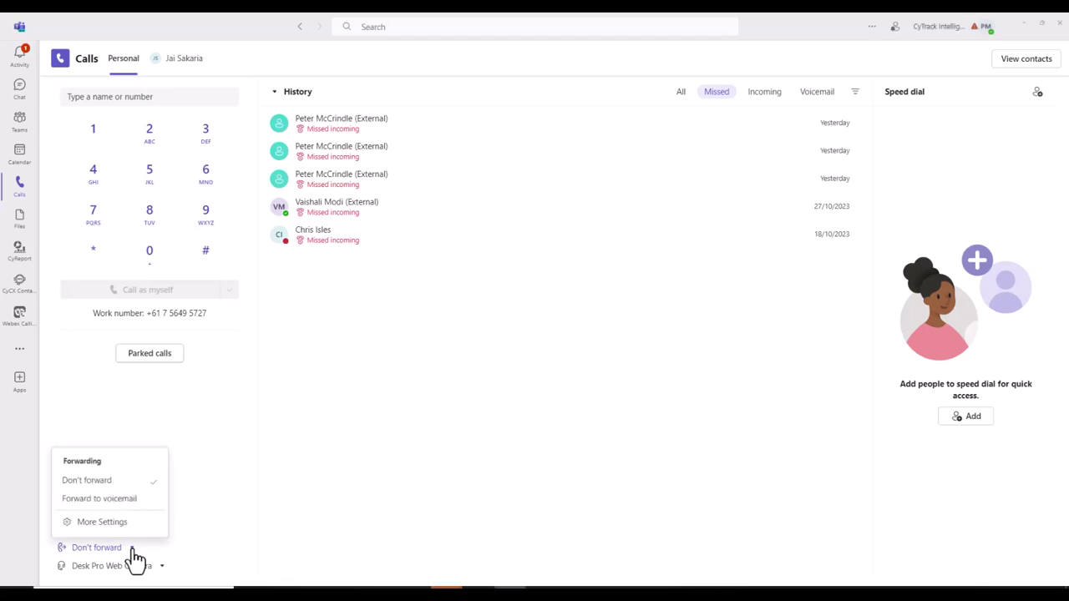
click(101, 522)
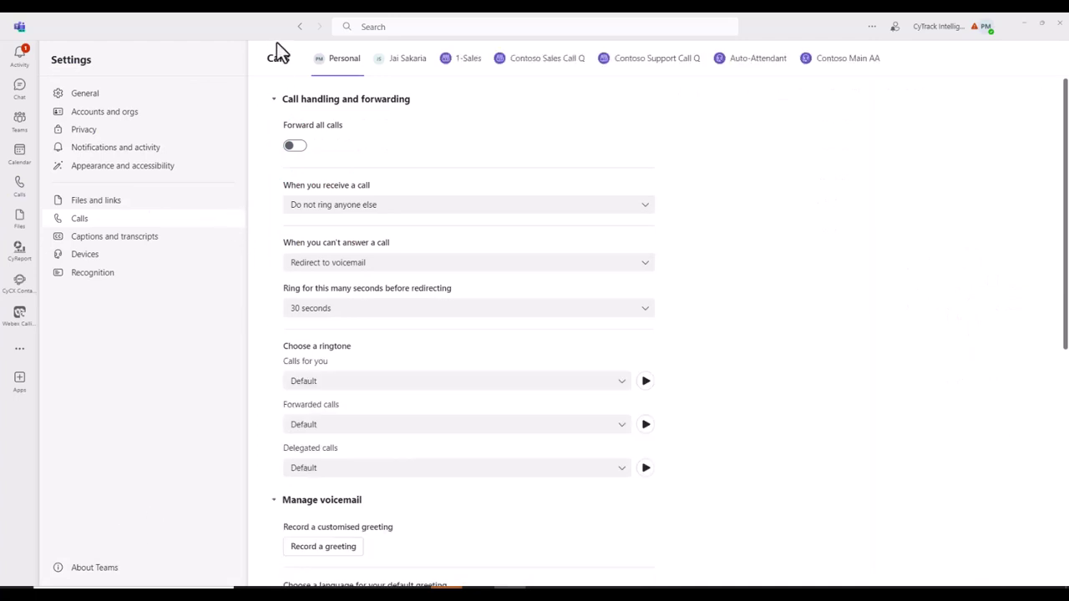
click(299, 27)
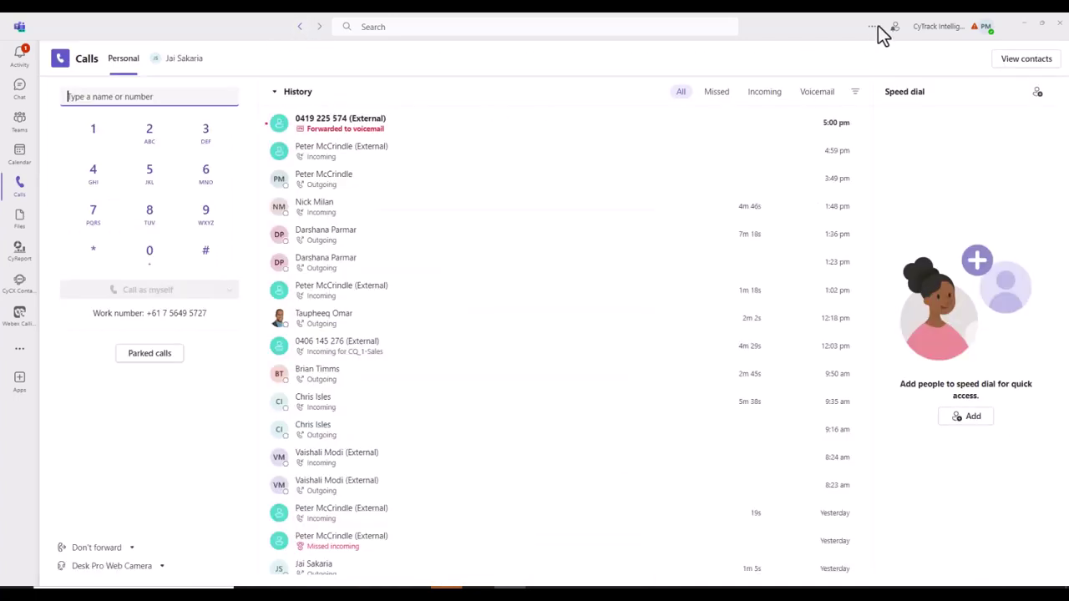
- Open the personal call settings from the general settings and review the ringtone and voicemail greeting options
click(872, 28)
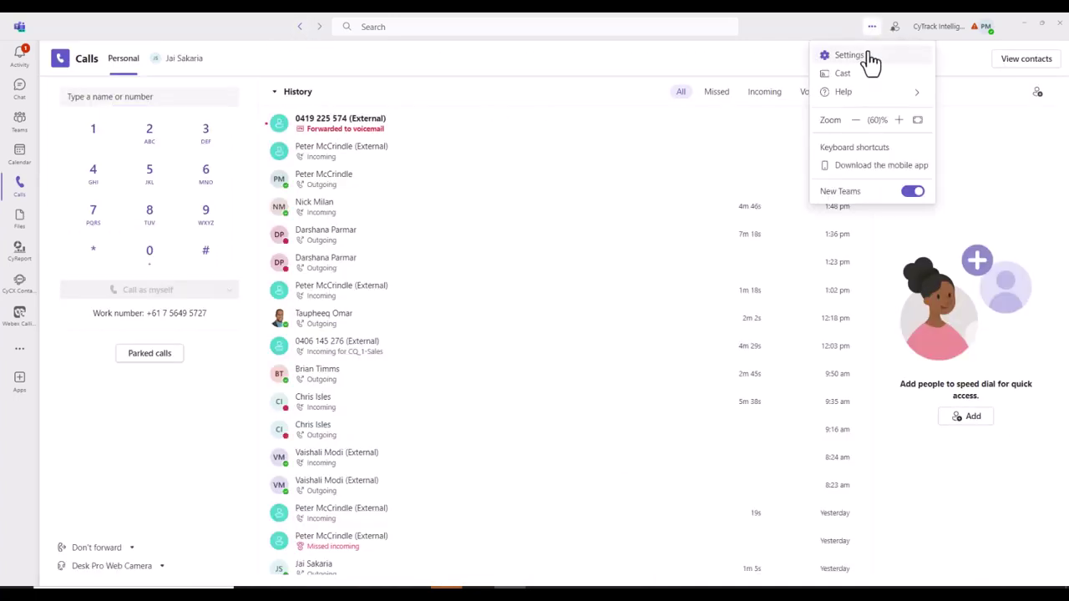
click(848, 55)
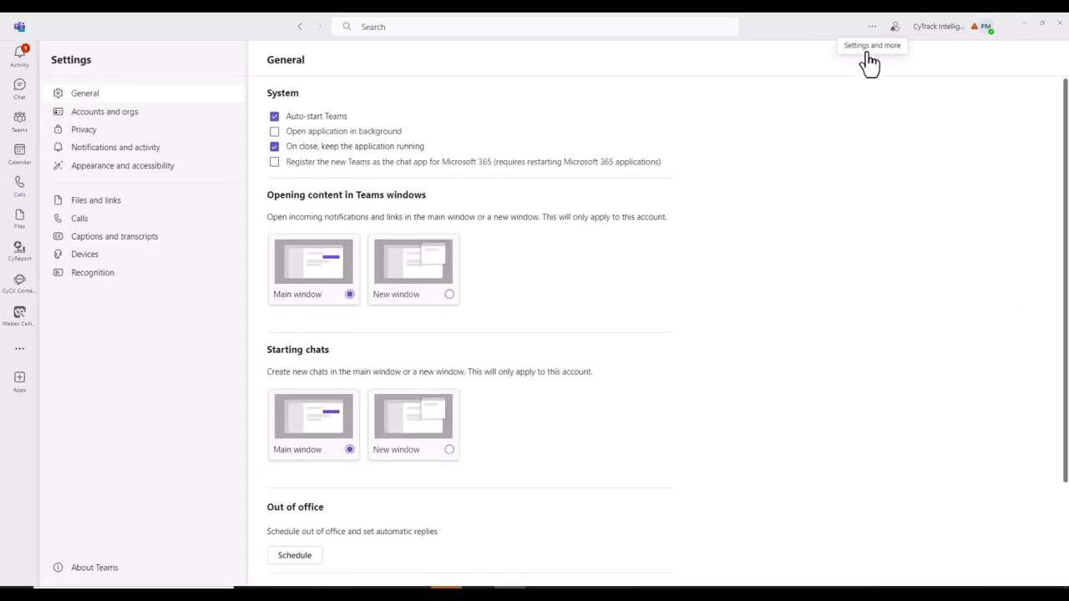
click(74, 224)
scroll(428, 410, down, 3)
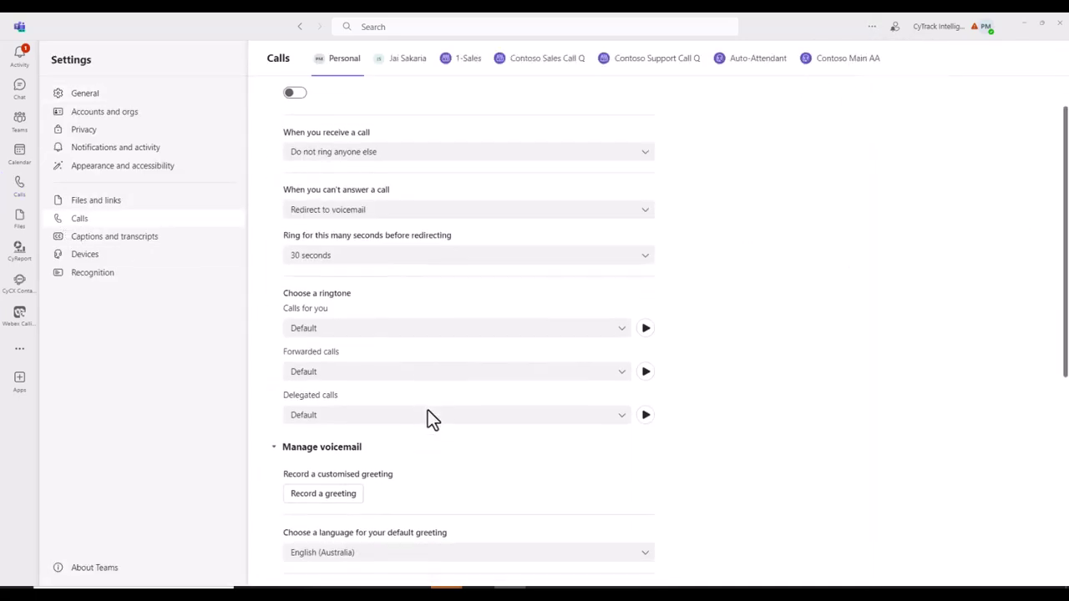
scroll(361, 414, down, 3)
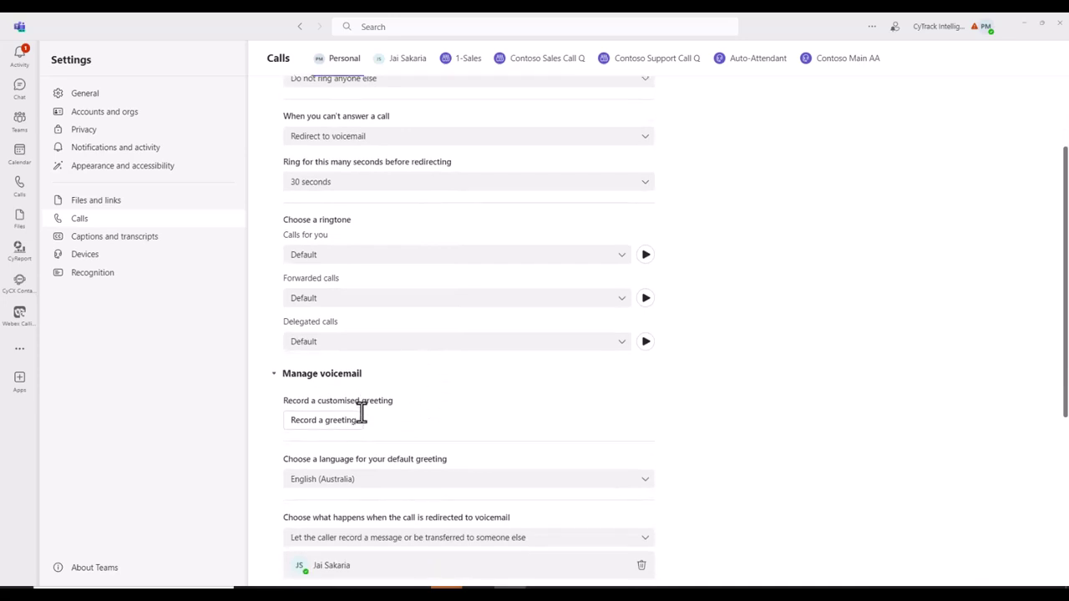
scroll(406, 344, down, 2)
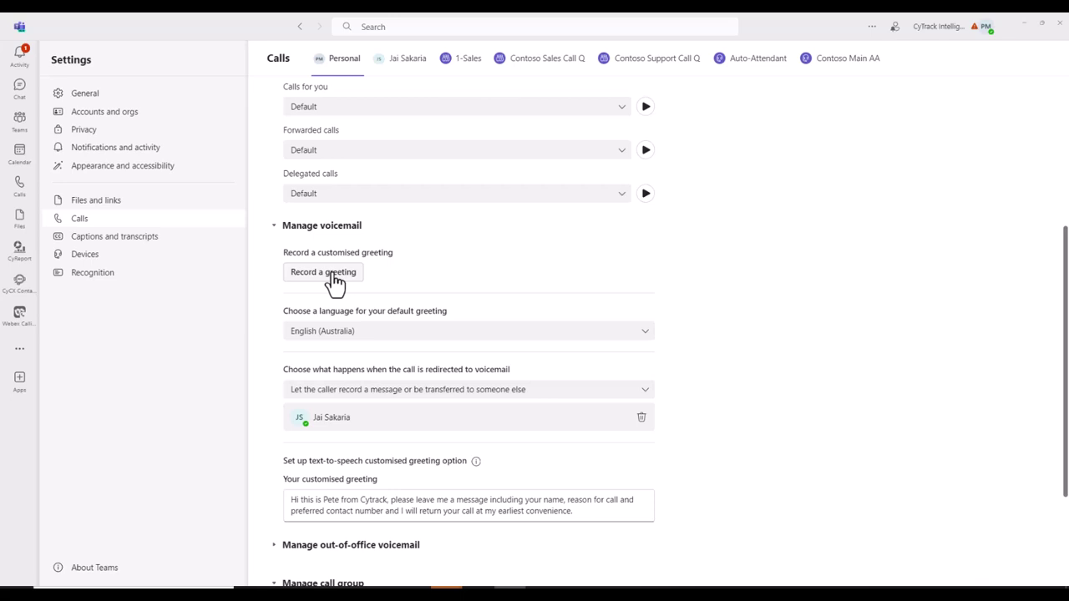
- Examine the default greeting language and the options for calls redirected to voicemail
click(374, 334)
click(374, 335)
scroll(442, 368, down, 2)
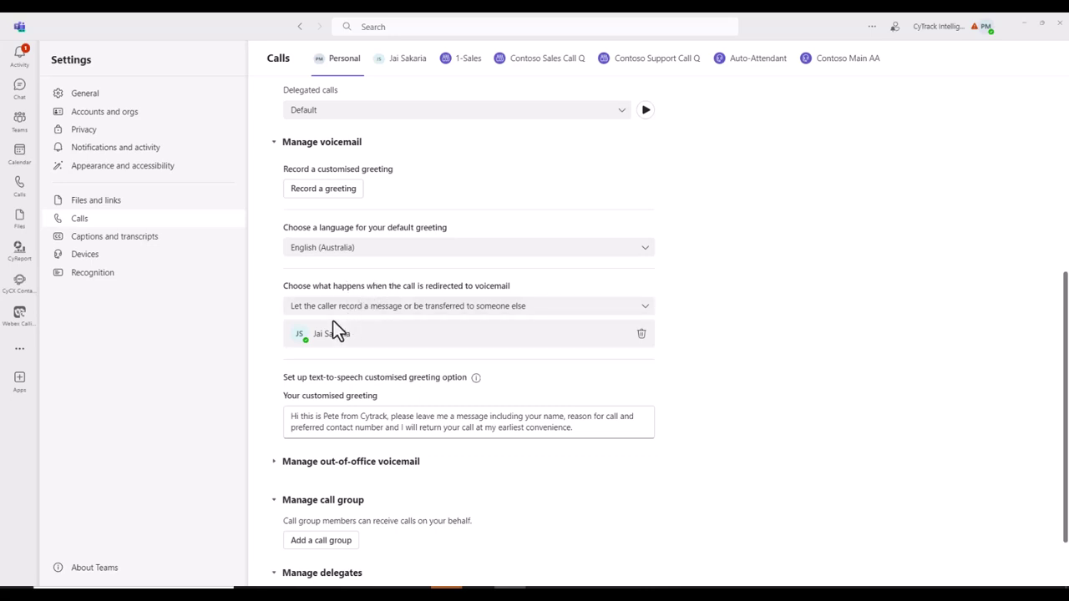
click(353, 337)
scroll(691, 348, down, 1)
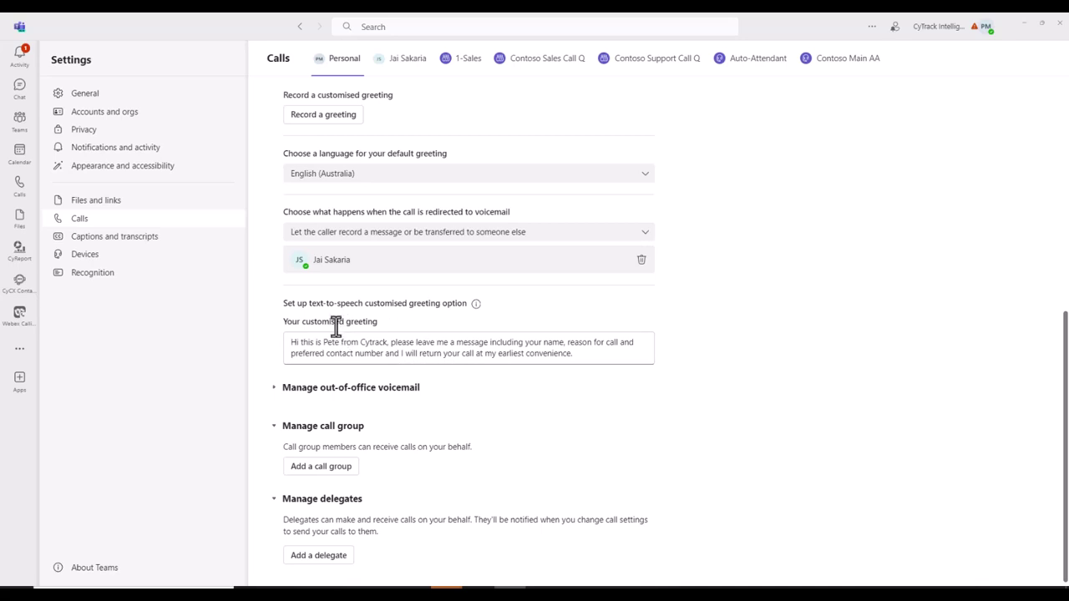
- Review the text-to-speech customised greeting and expand the out-of-office voicemail settings
drag(300, 343, 382, 342)
click(385, 343)
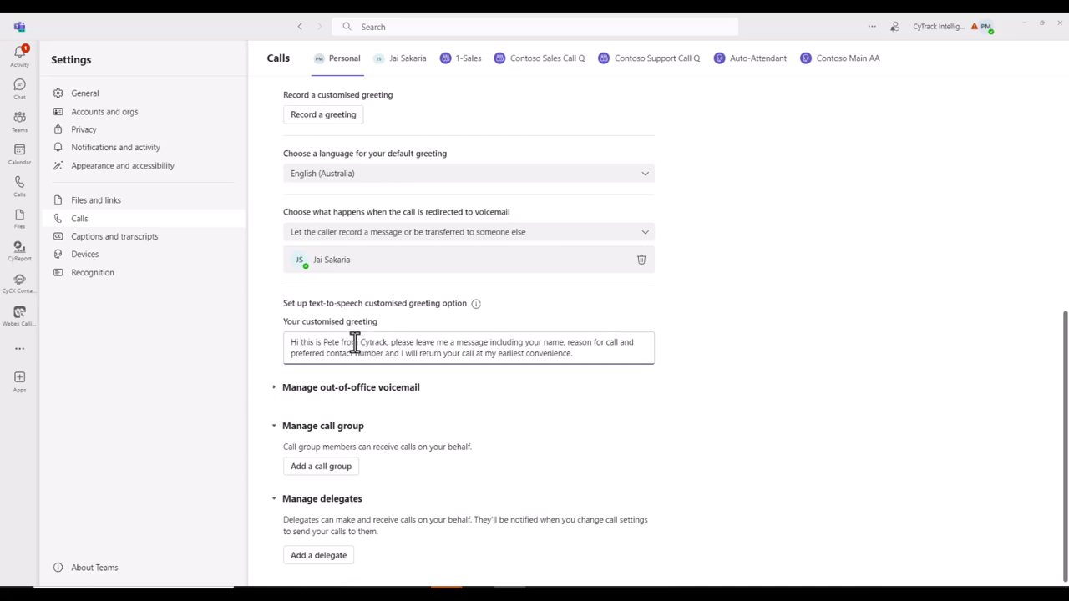
click(280, 391)
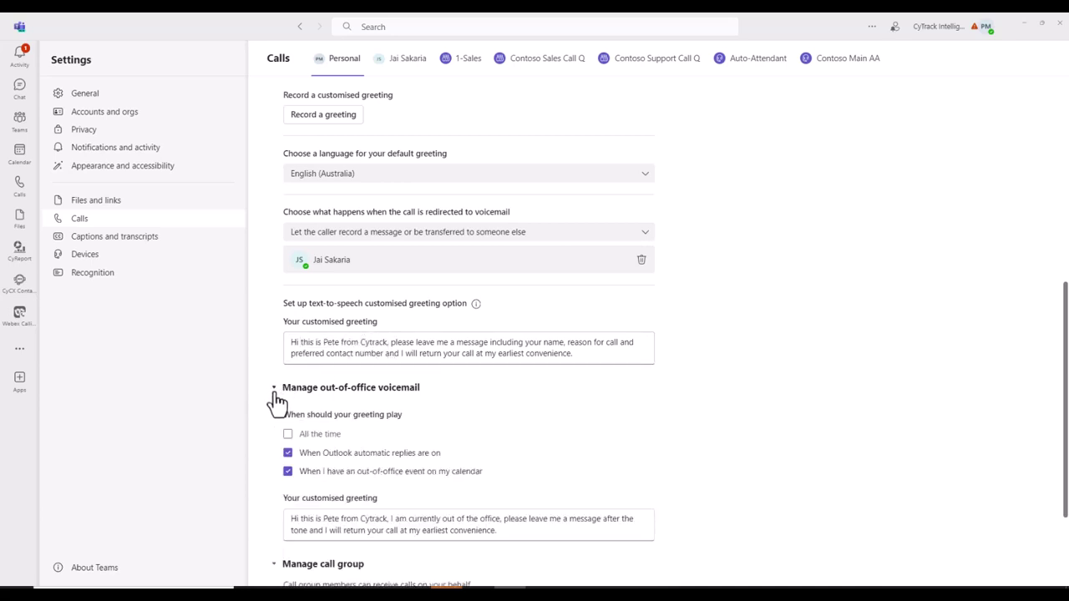
scroll(276, 403, down, 1)
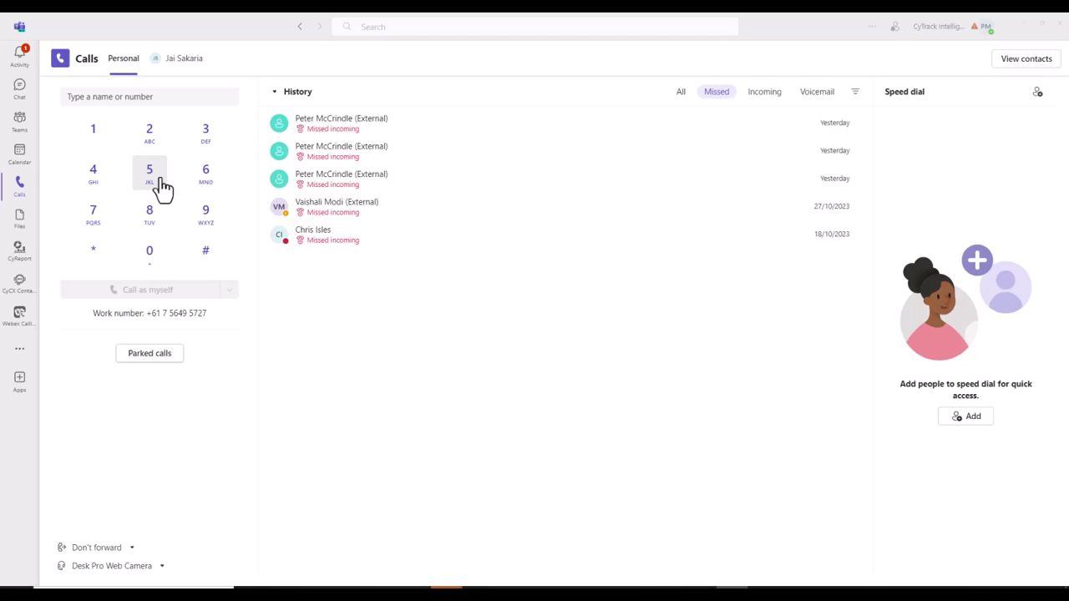
- Enter 0 on the dial pad and view the identities available for placing the call
click(161, 261)
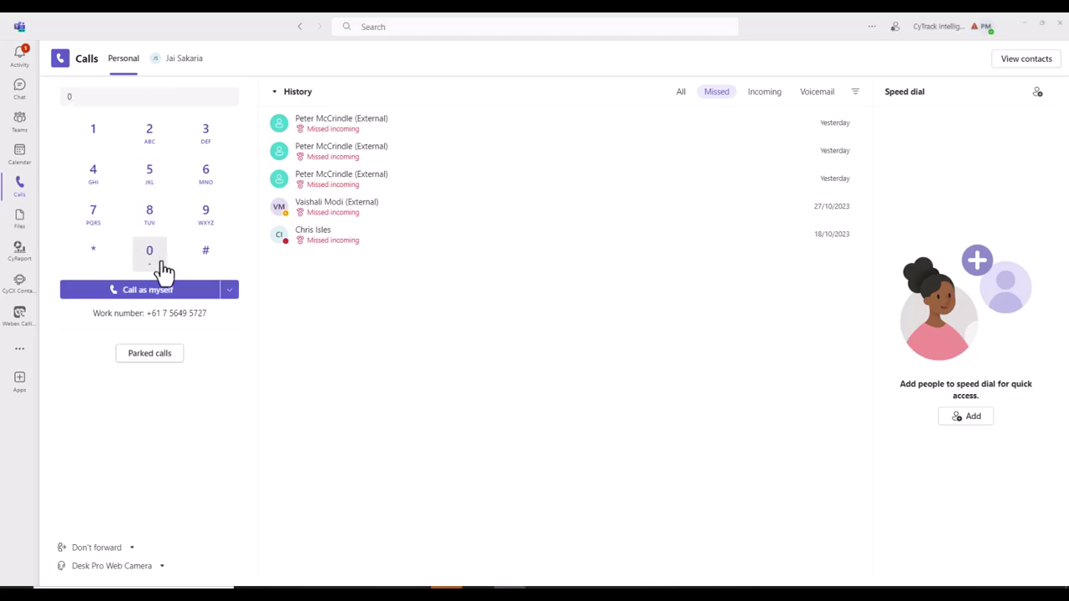
click(230, 294)
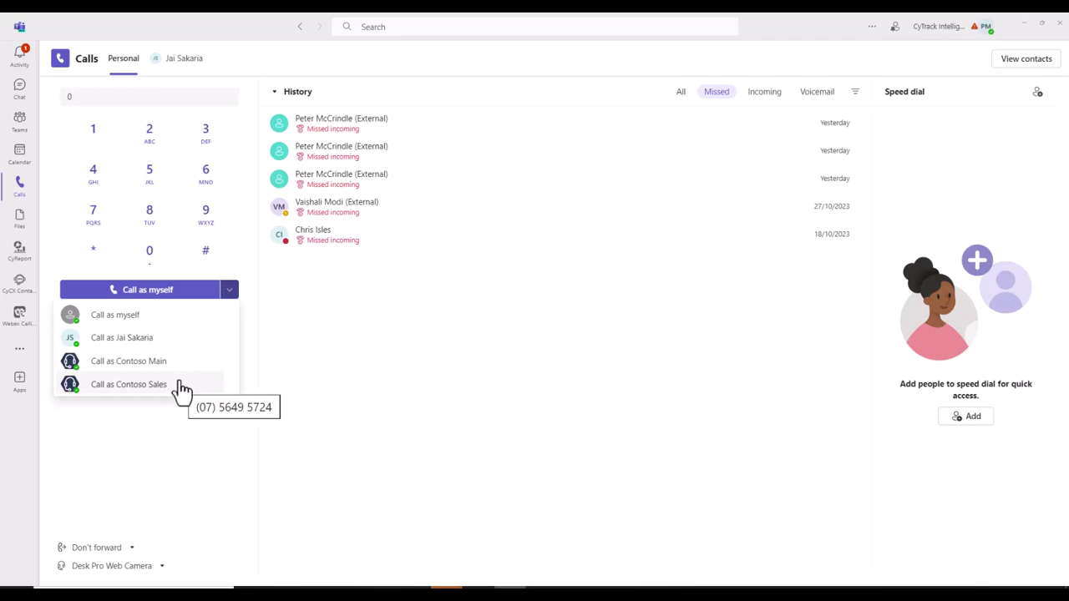
click(233, 251)
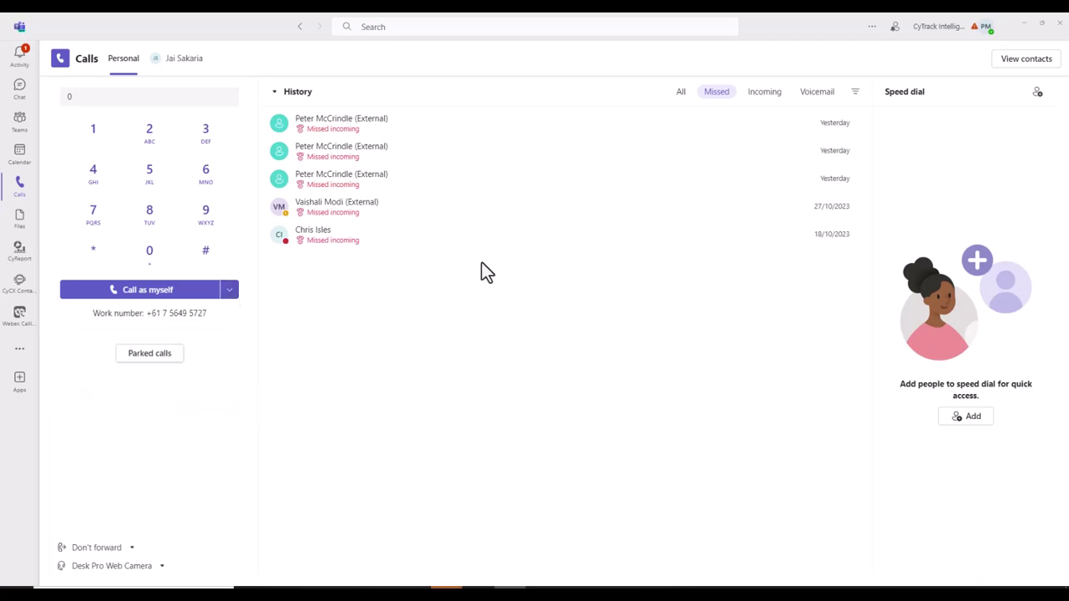
- Filter the call history to missed calls and view the options for the most recent missed call
click(816, 91)
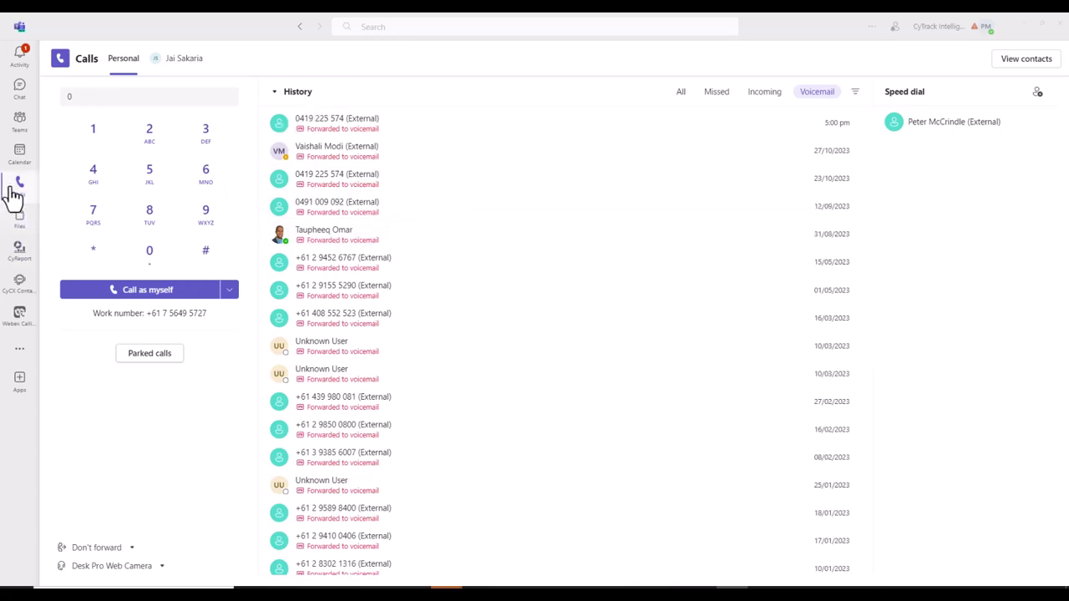
click(718, 94)
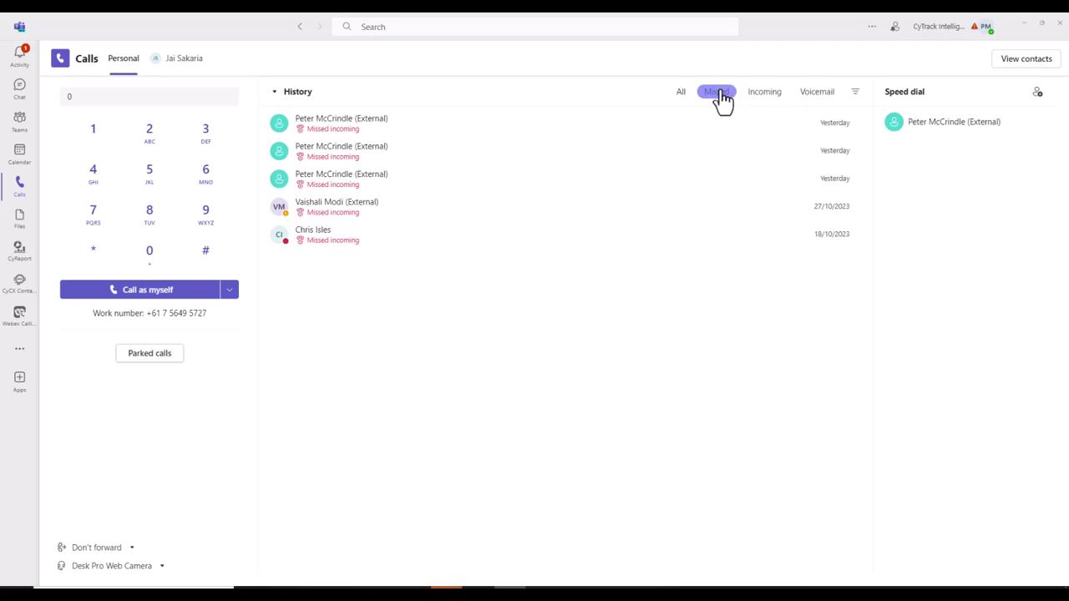
mouse_move(798, 131)
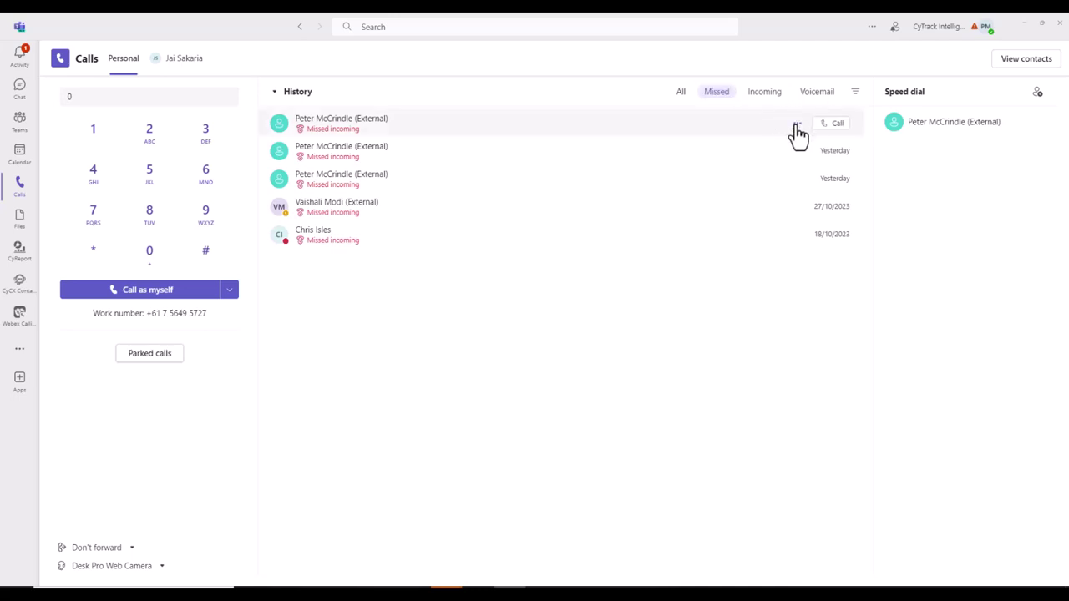
click(797, 127)
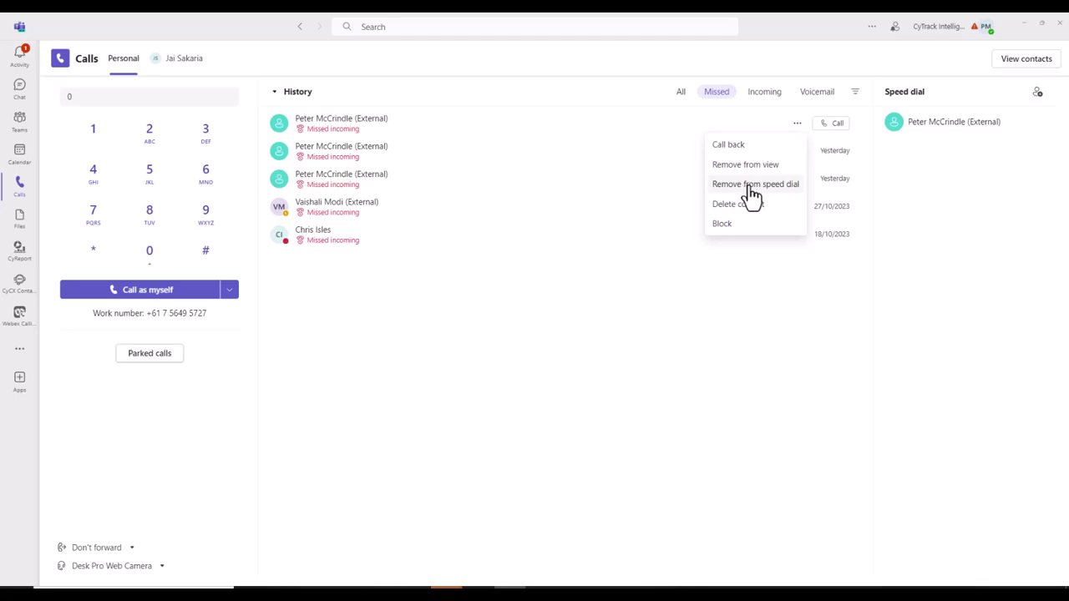
click(969, 123)
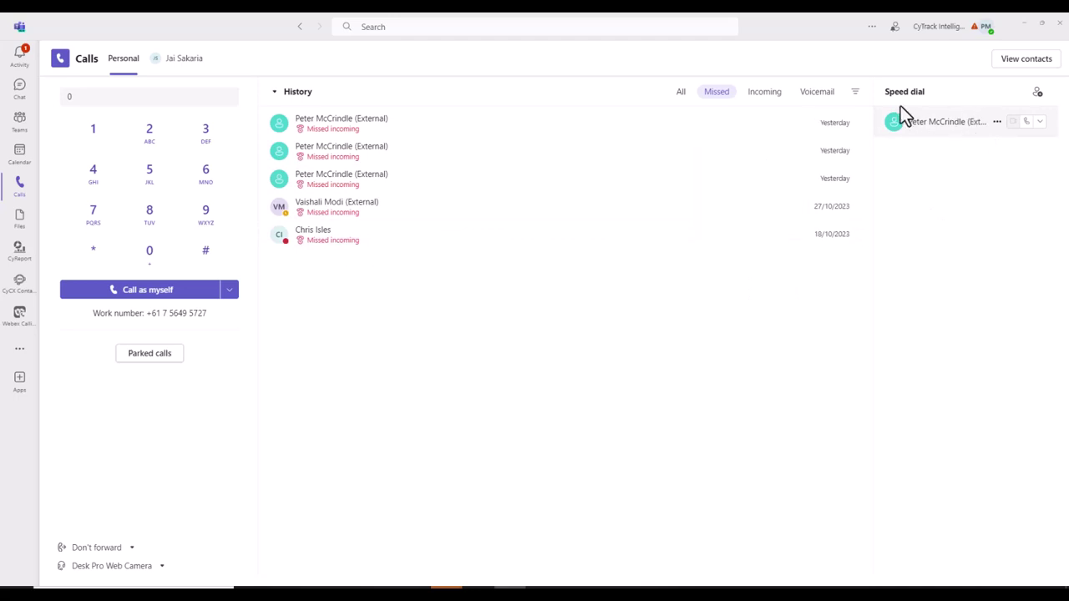
- Filter the call history to voicemails and view the options for the newest voicemail
click(818, 94)
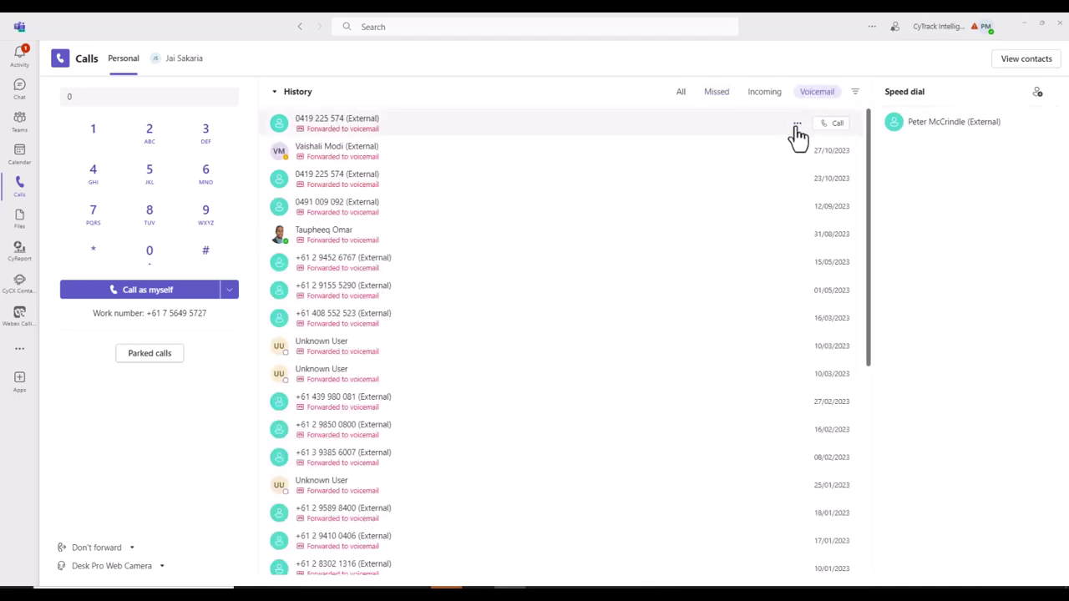
click(798, 125)
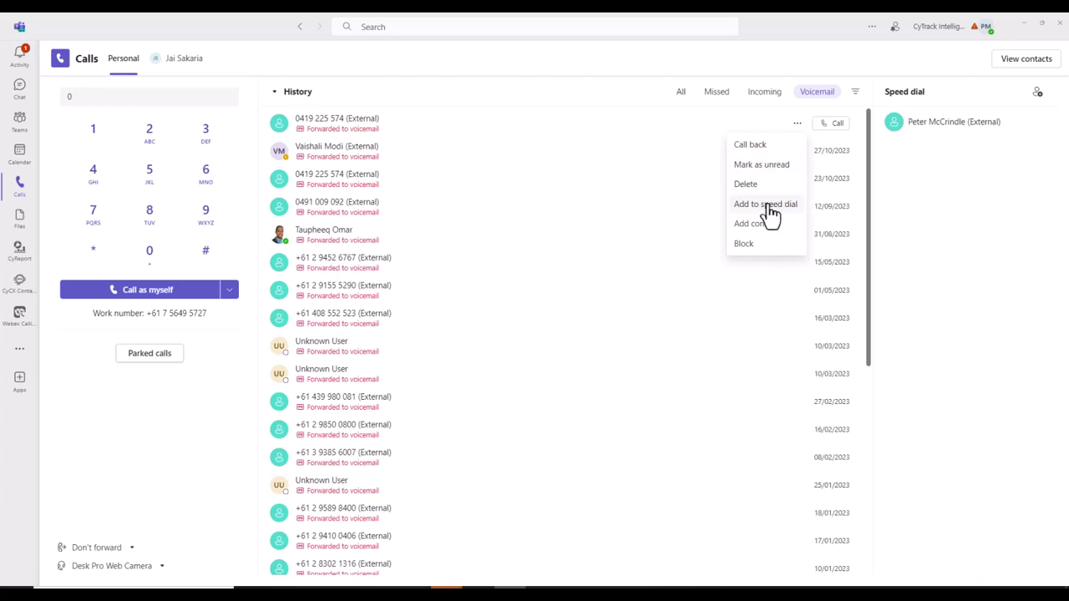
click(383, 124)
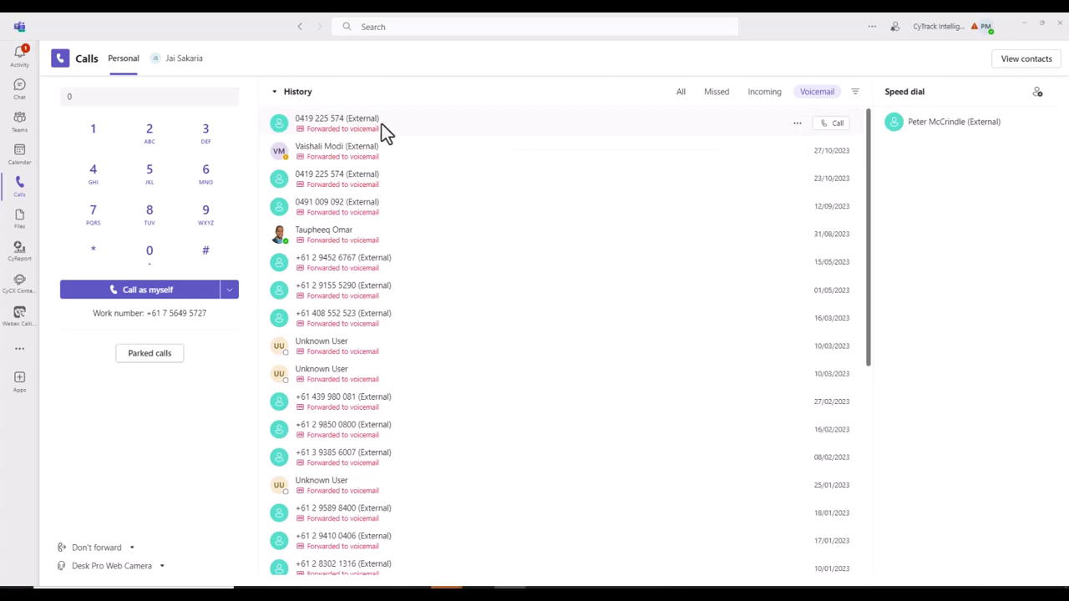
- Open the newest voicemail's details and examine its transcript area
click(373, 124)
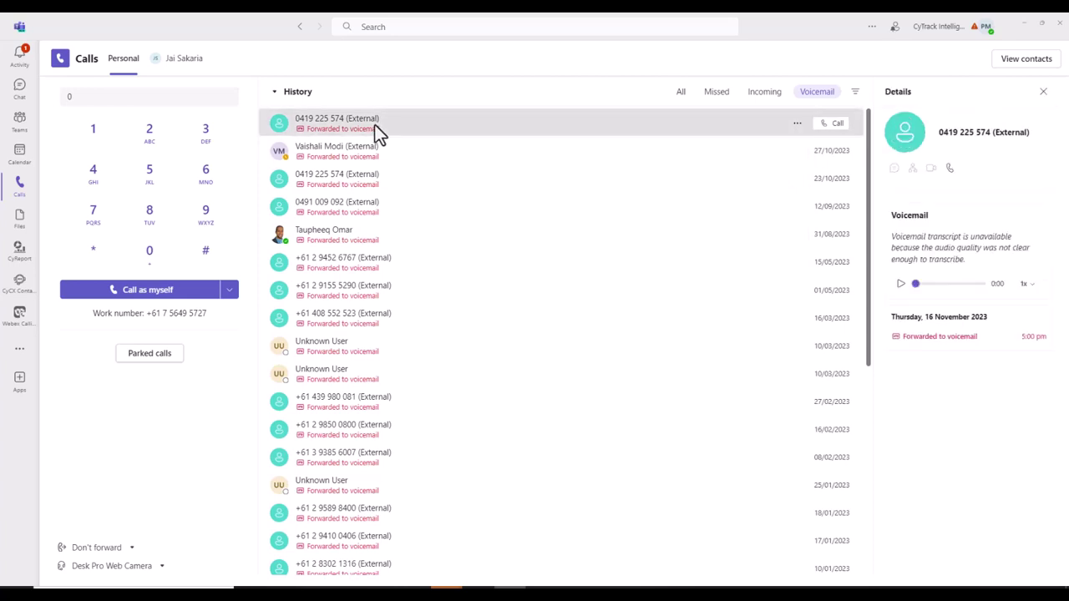
drag(895, 236, 989, 248)
click(990, 248)
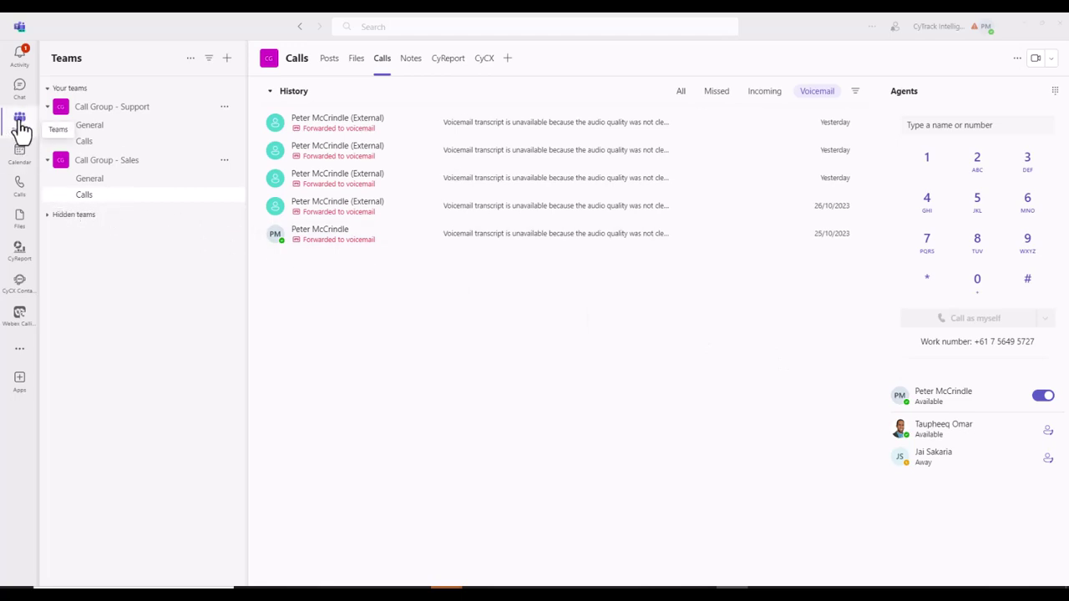
- Open the Calls channel of Call Group - Sales and display its call history and agents
click(98, 203)
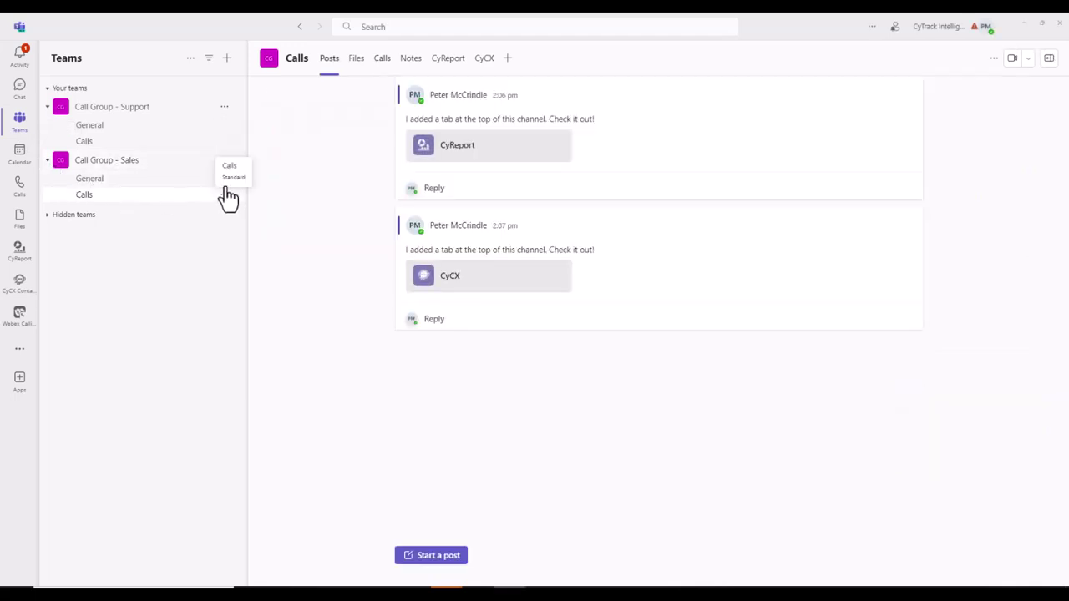
click(383, 60)
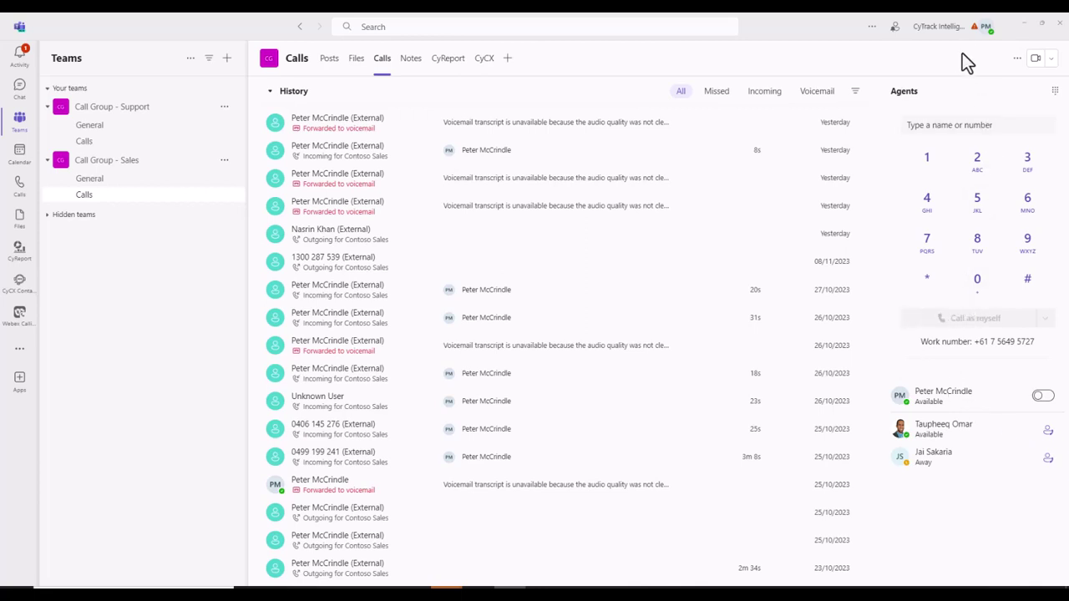
- View the account's availability status options, and switch on your own agent entry in the Sales call group
click(984, 30)
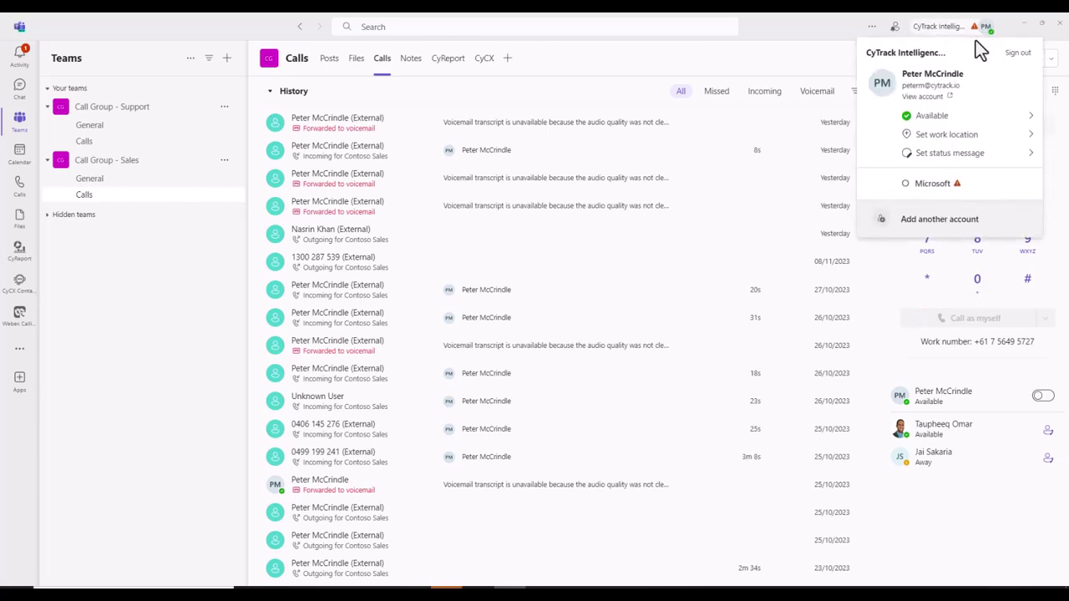
click(937, 120)
click(976, 442)
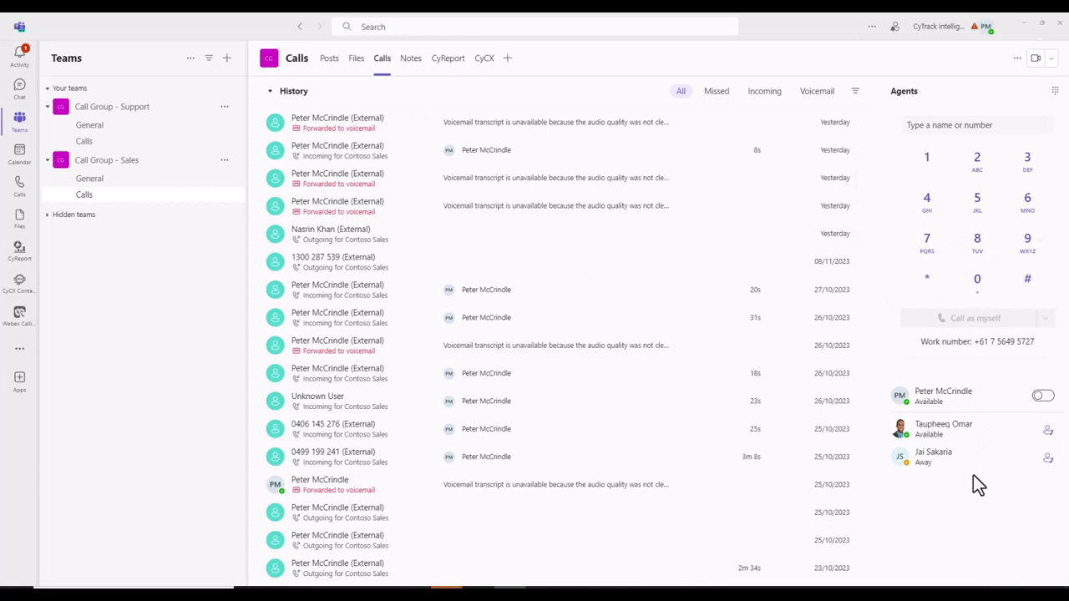
click(1043, 397)
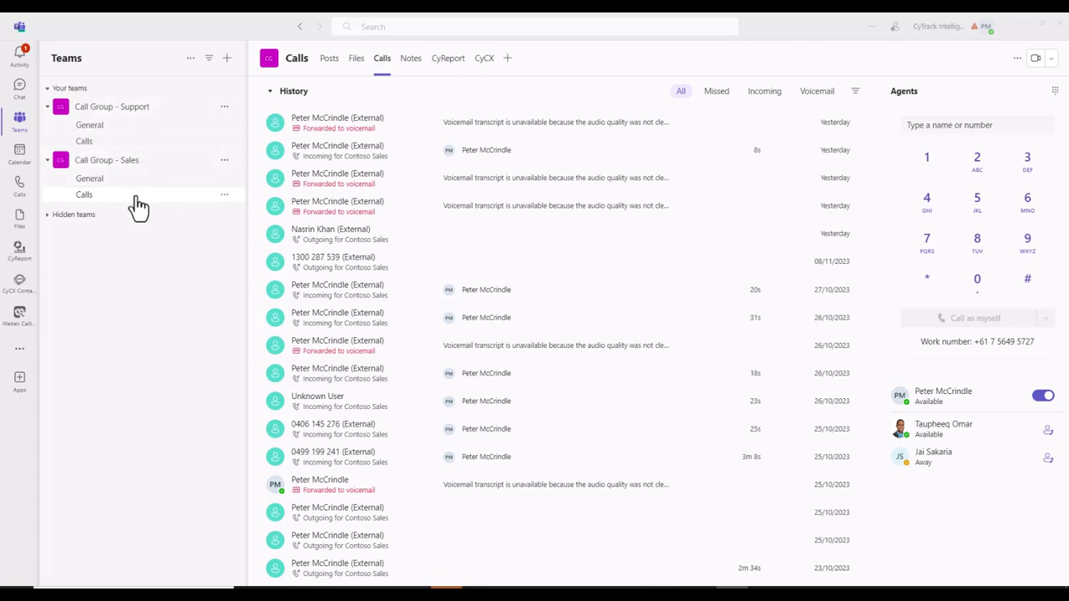
- Pin the Calls channel of Call Group - Sales, and open the call history from the pinned channel
click(224, 195)
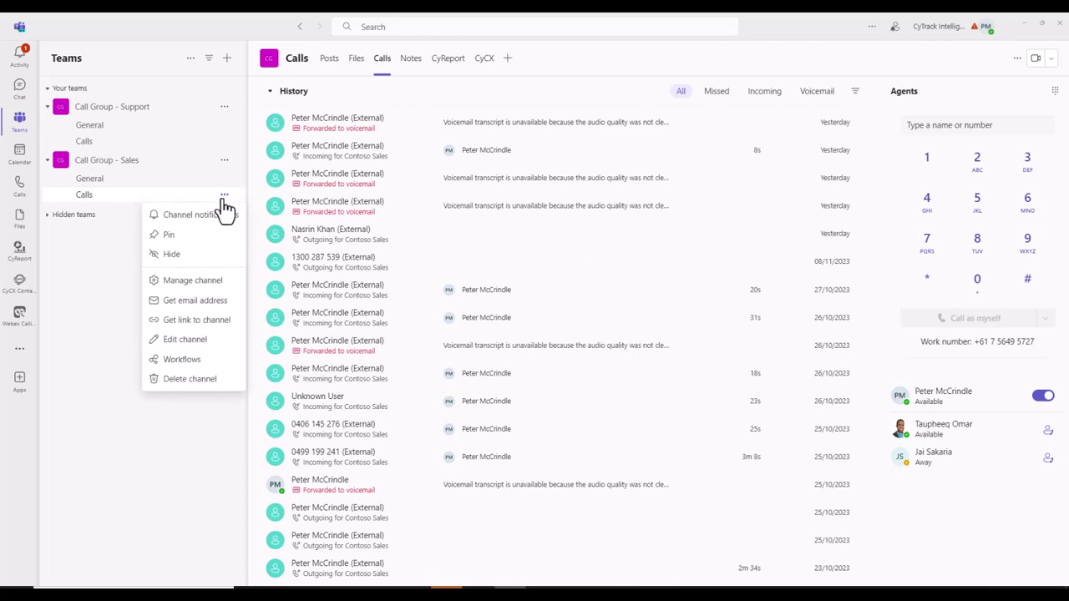
click(192, 240)
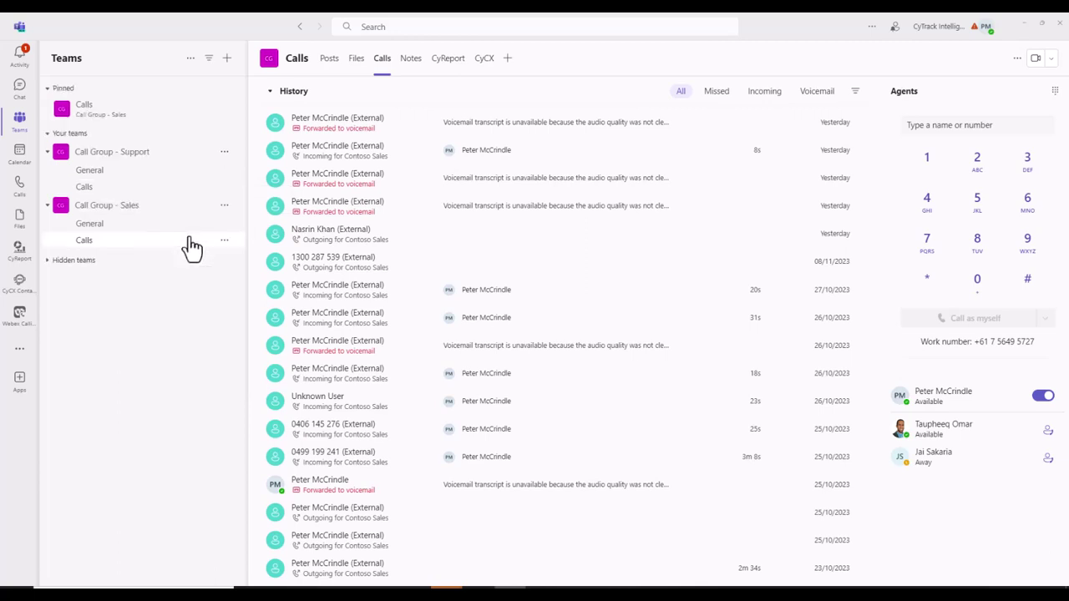
click(115, 121)
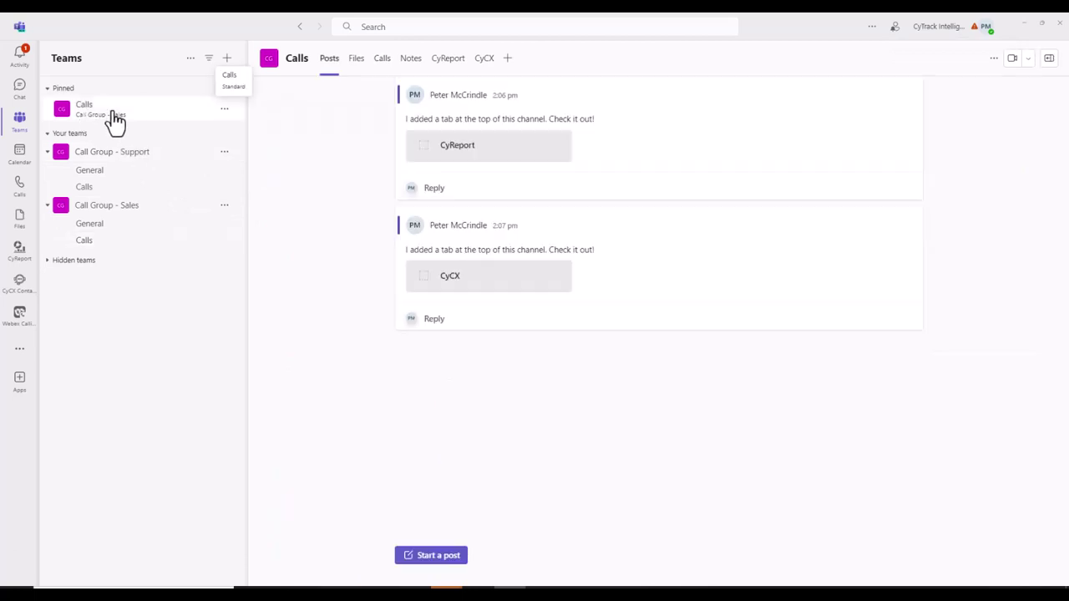
click(384, 61)
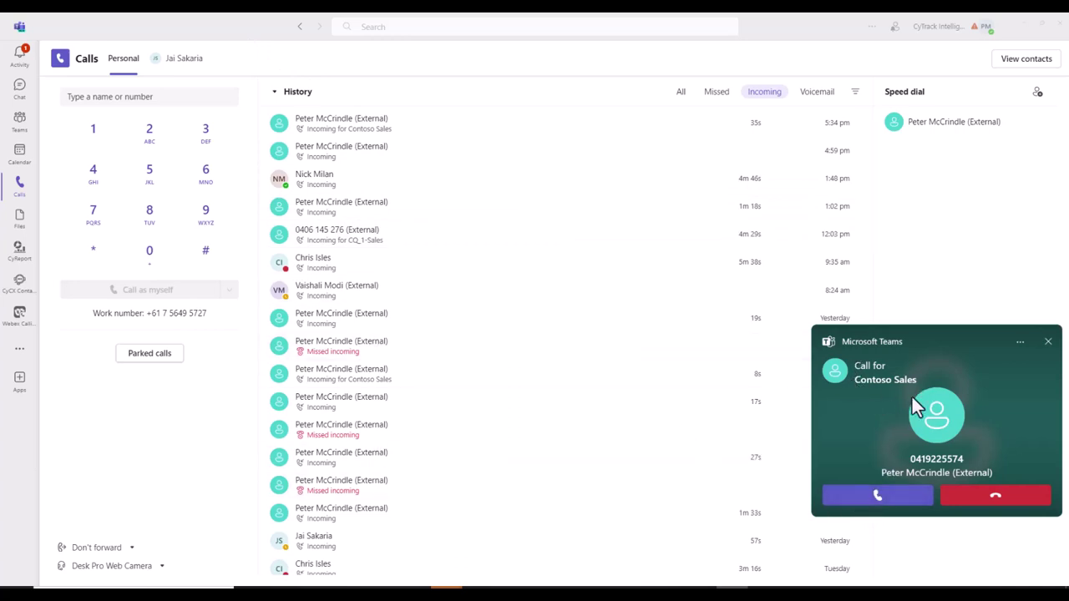
- Answer the incoming call for Contoso Sales and place the call window near the centre of the screen
click(876, 495)
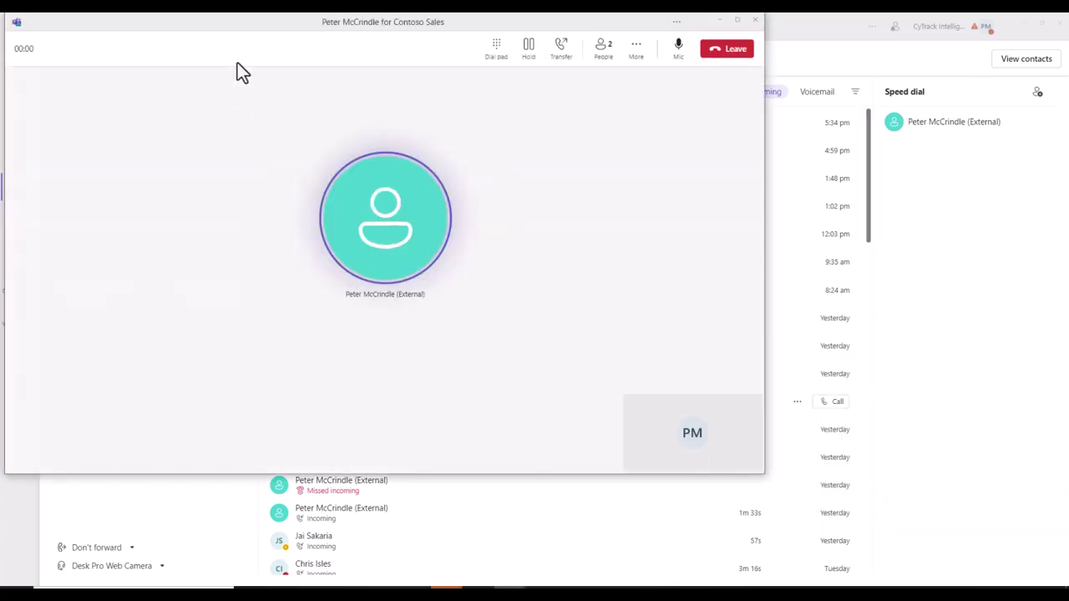
drag(298, 25, 518, 100)
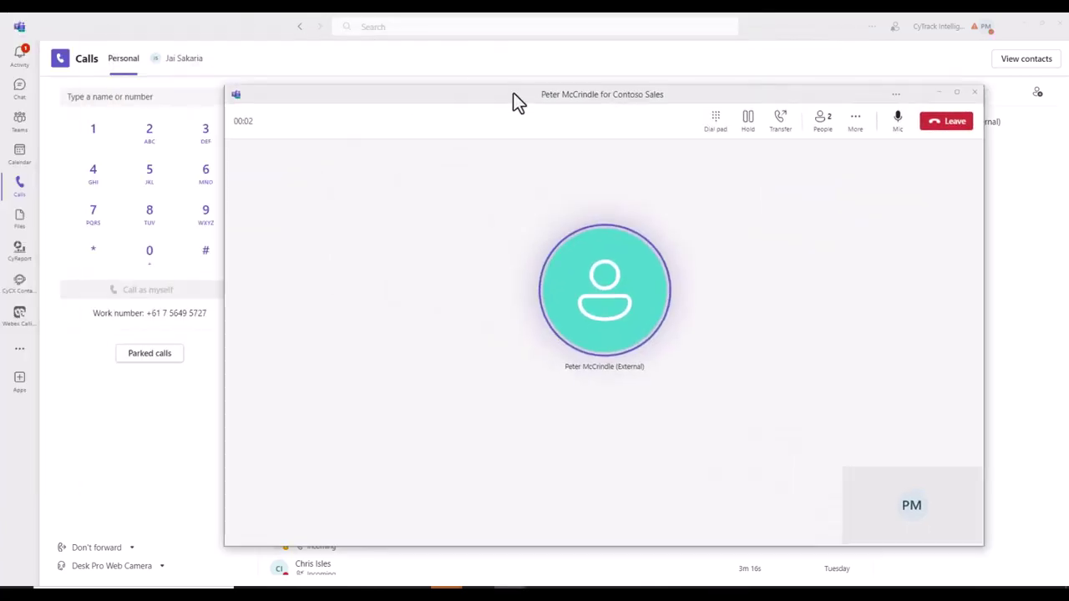
- Start a consult-then-transfer of the active call, choosing the suggested colleague and consulting them by chat
click(783, 127)
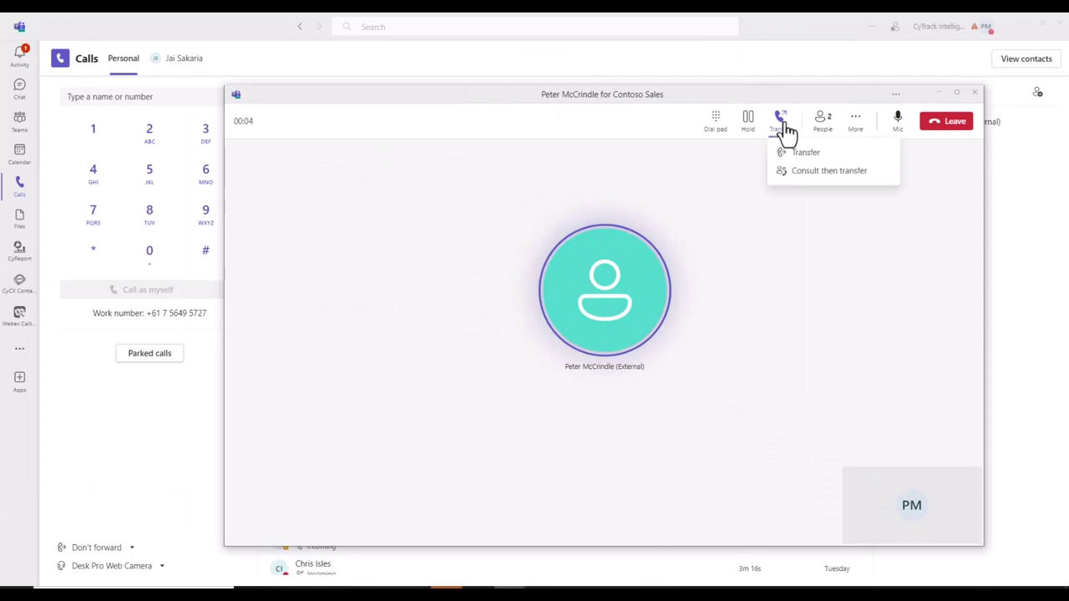
click(804, 172)
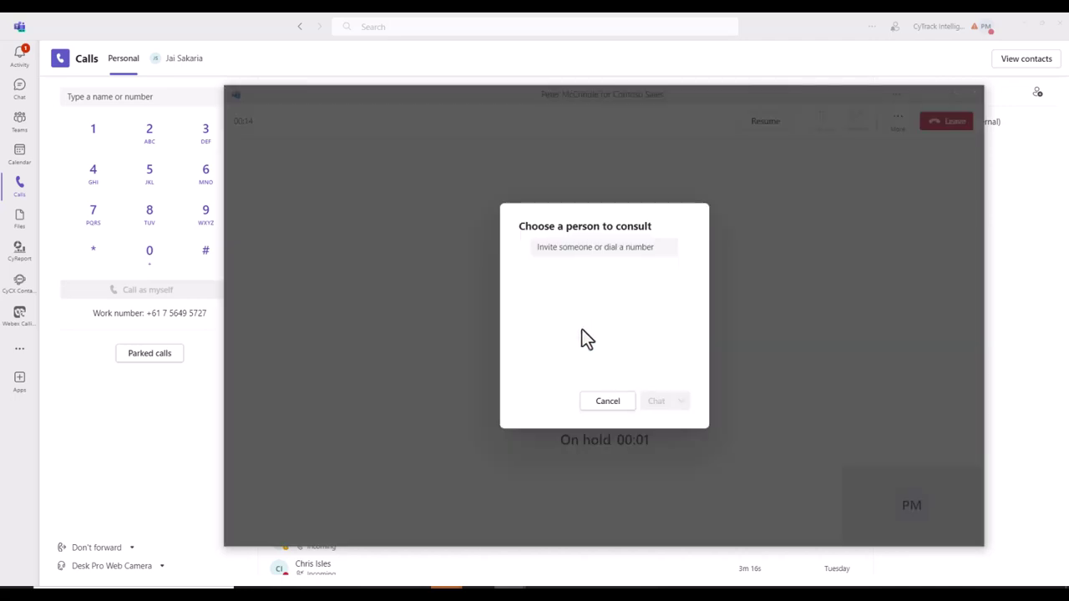
click(579, 251)
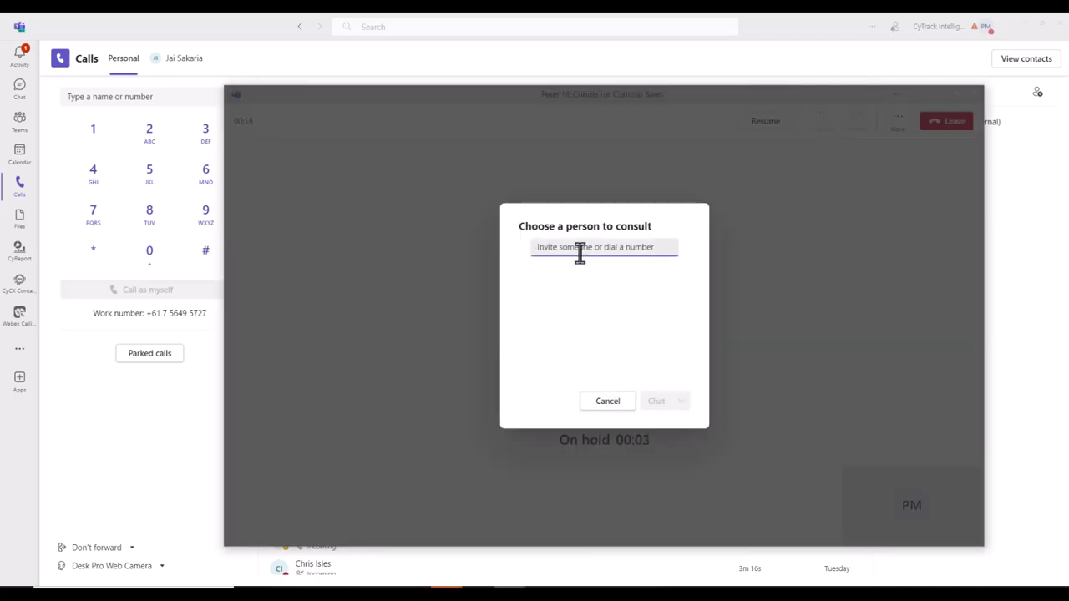
click(588, 304)
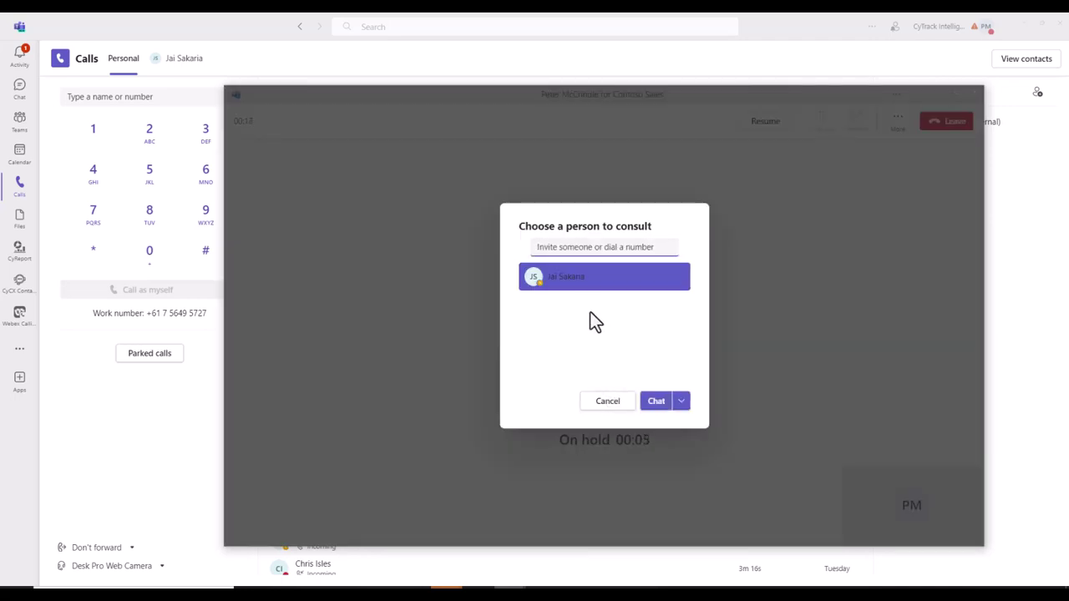
click(655, 402)
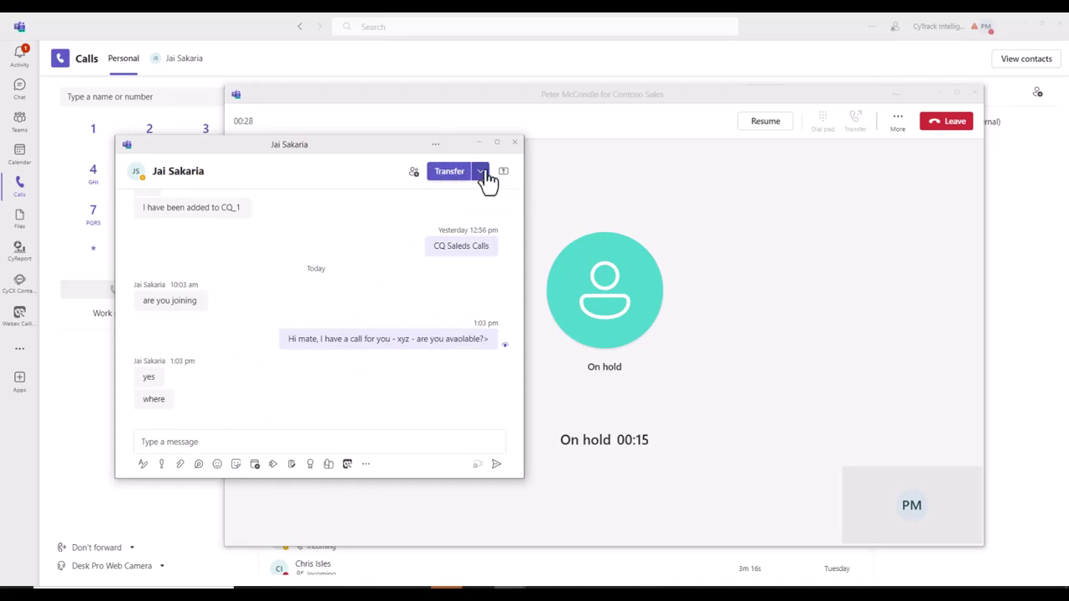
- Close the consultation chat without transferring and resume the held call
click(515, 142)
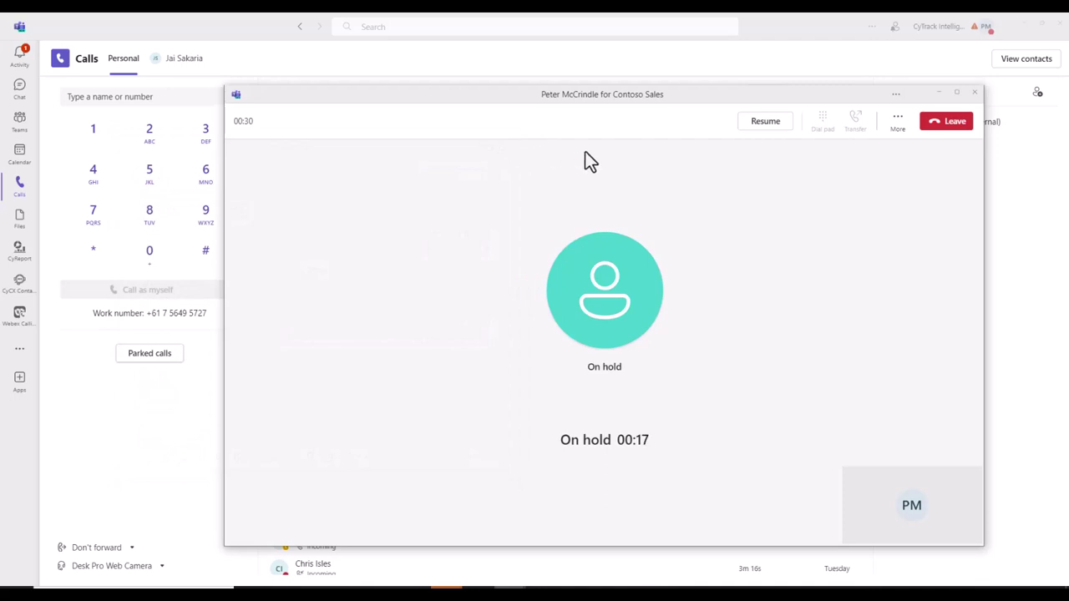
click(763, 124)
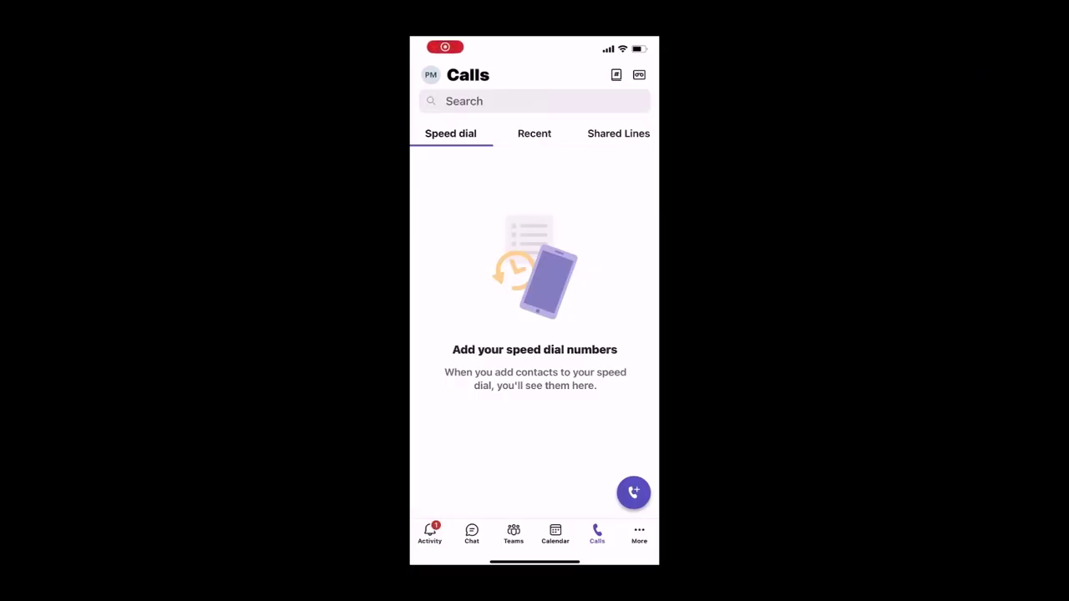
- In the Teams mobile app, open the Calling settings and switch the Contoso Sales Call Q off and back on
click(430, 75)
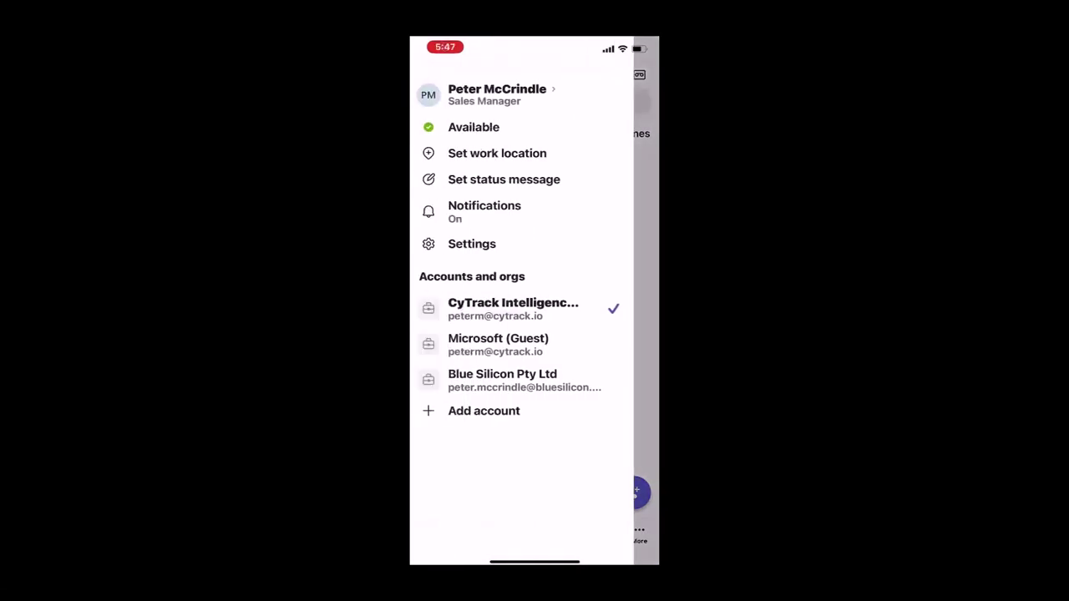
click(472, 243)
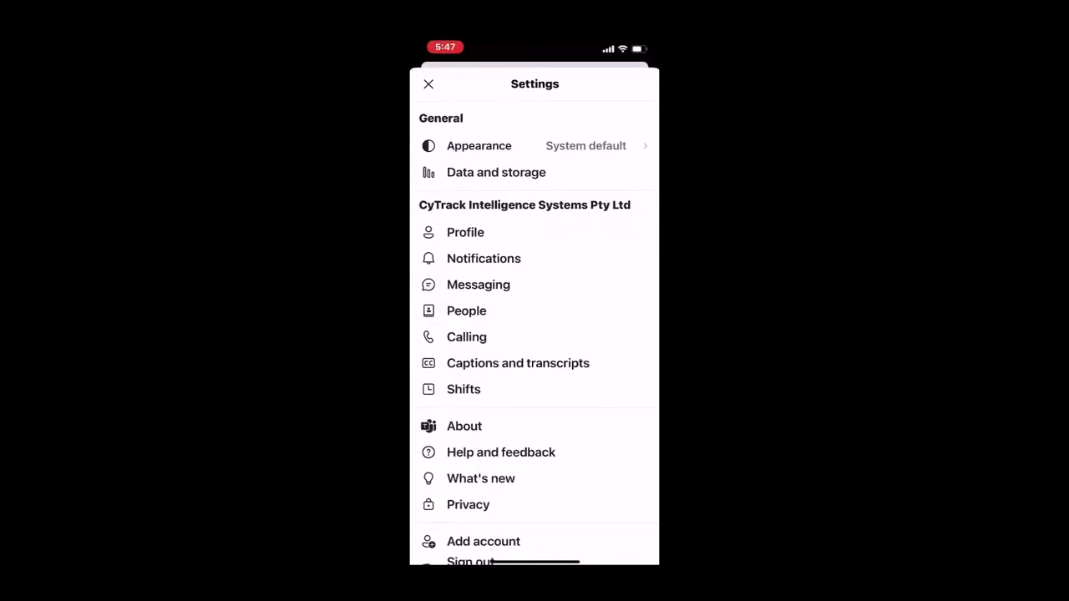
click(466, 336)
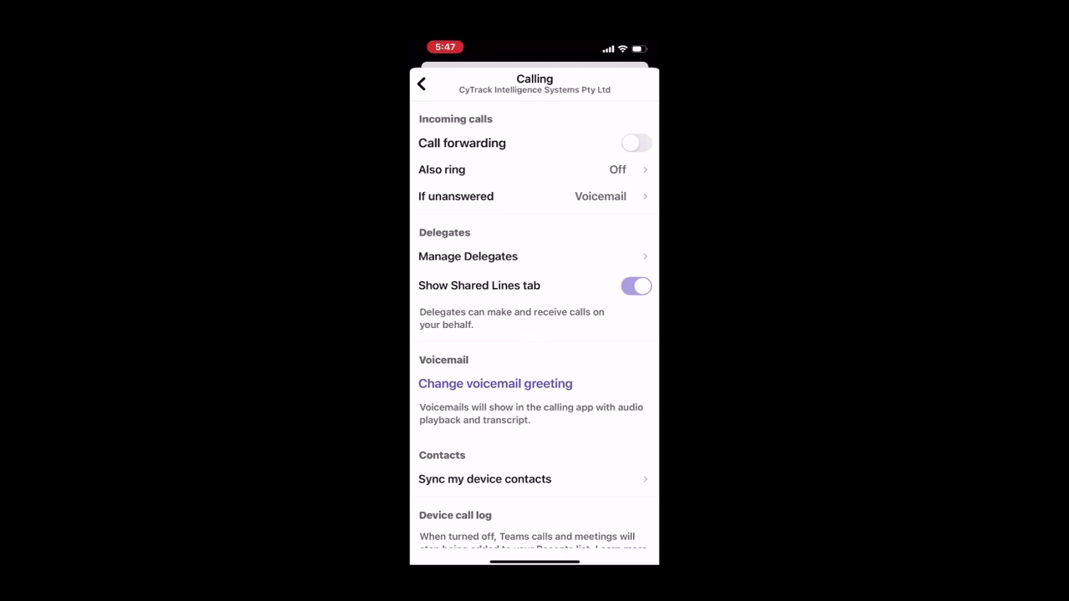
scroll(534, 334, down, 10)
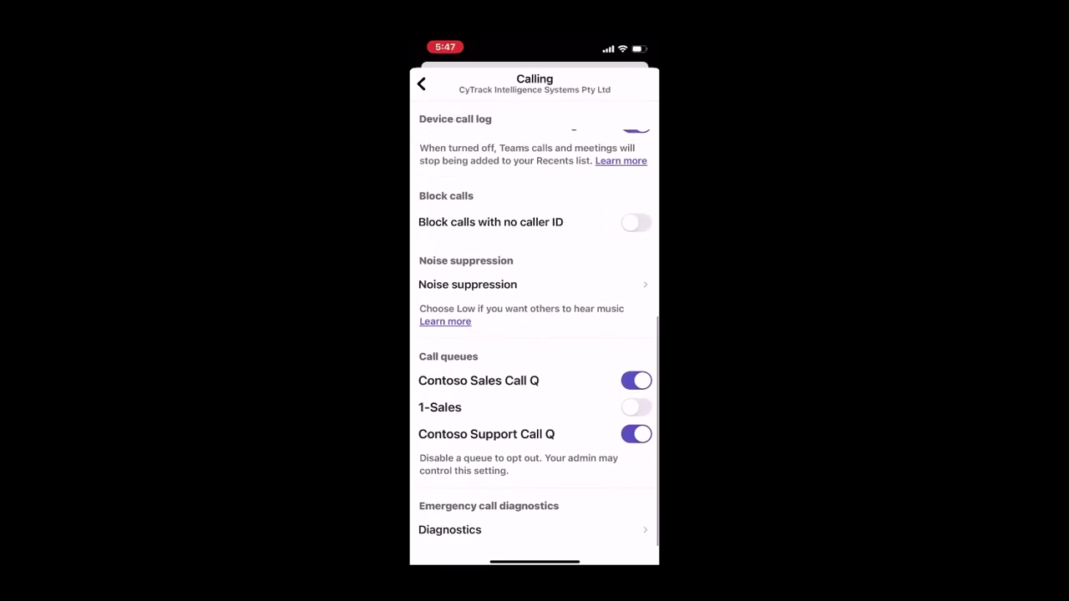
click(636, 381)
click(635, 381)
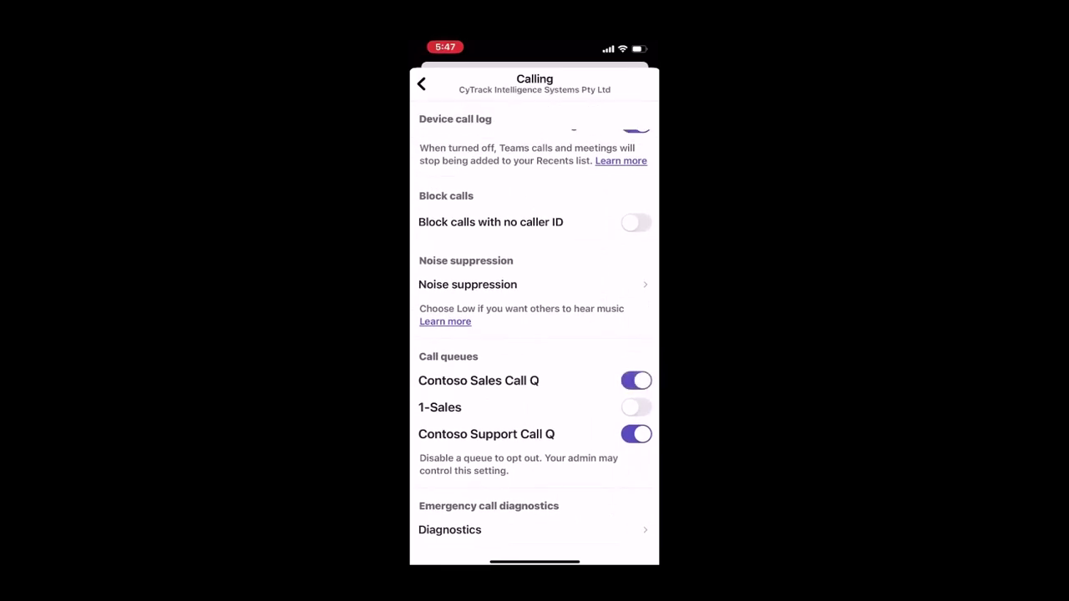